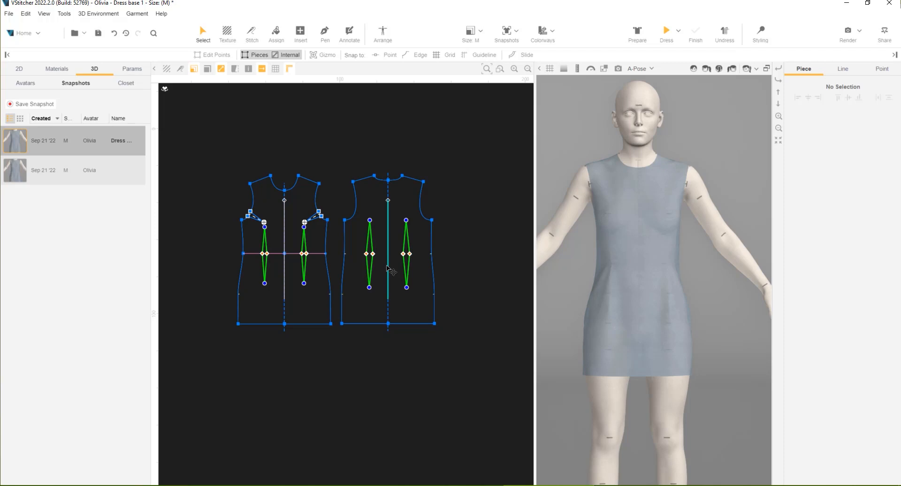
# Clone the front and back dress pieces with their stitches and place the copies below the originals
pyautogui.moveTo(465, 159); pyautogui.dragTo(224, 346)
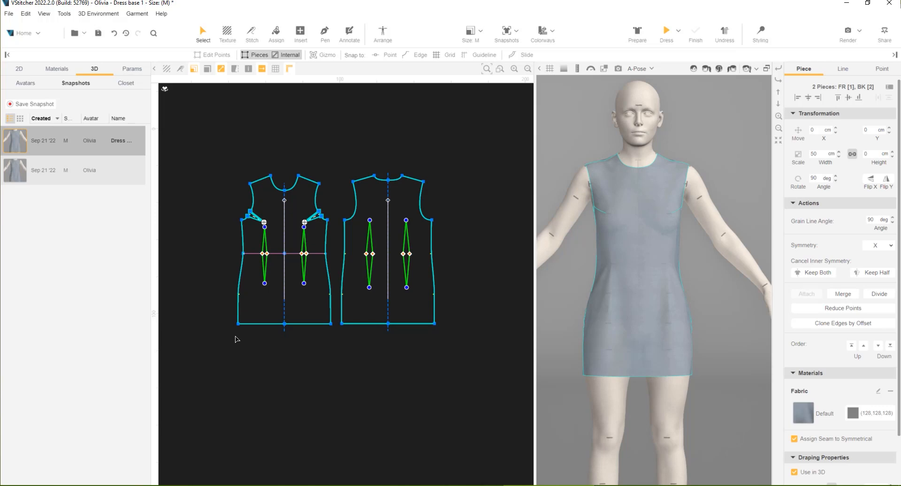
pyautogui.rightClick(257, 317)
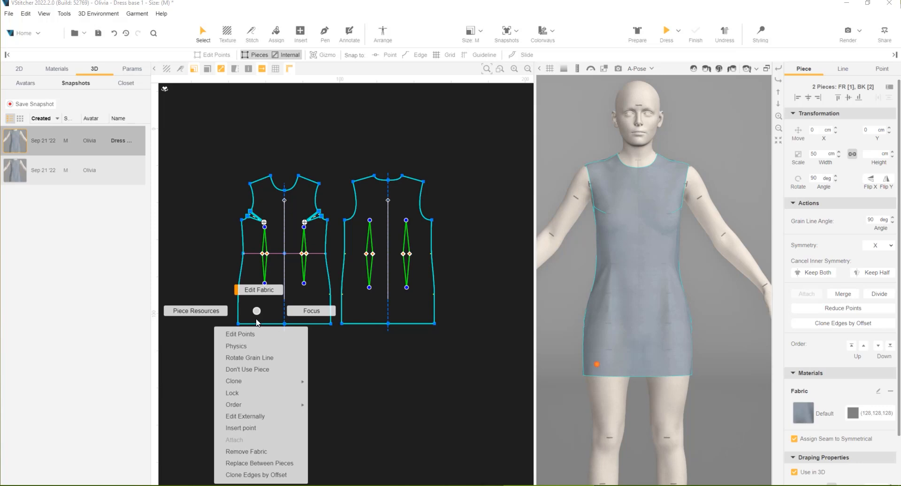
pyautogui.moveTo(267, 385)
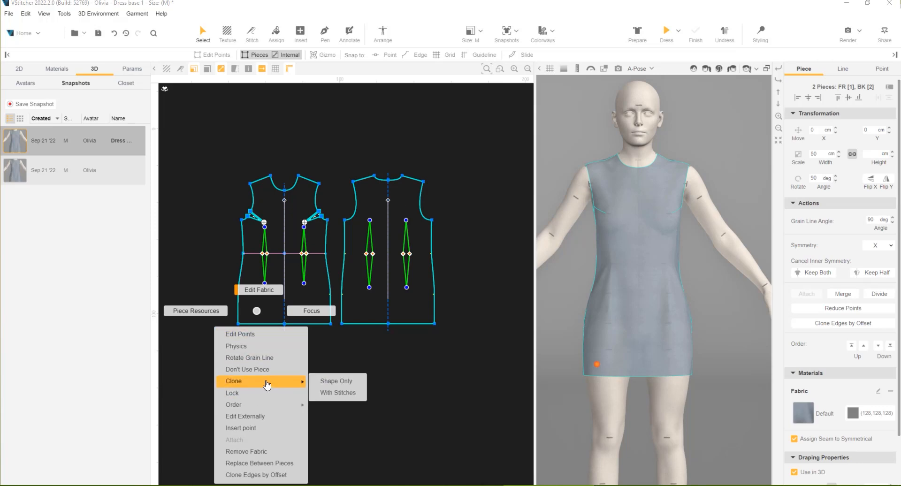
pyautogui.click(353, 392)
pyautogui.moveTo(353, 301); pyautogui.dragTo(352, 472)
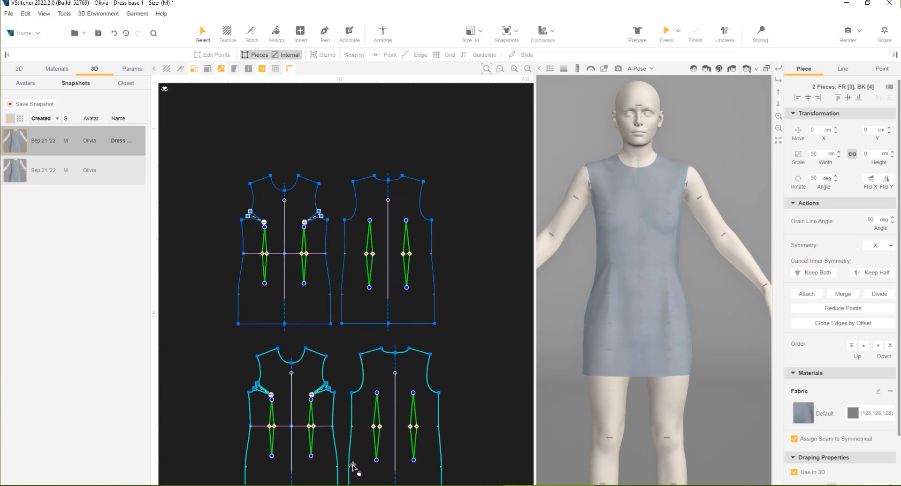
# Set the original front and back pieces as not used and dress the avatar with the cloned pieces
pyautogui.moveTo(460, 399); pyautogui.dragTo(468, 344, button='middle')
pyautogui.moveTo(219, 103); pyautogui.dragTo(458, 277)
pyautogui.rightClick(410, 248)
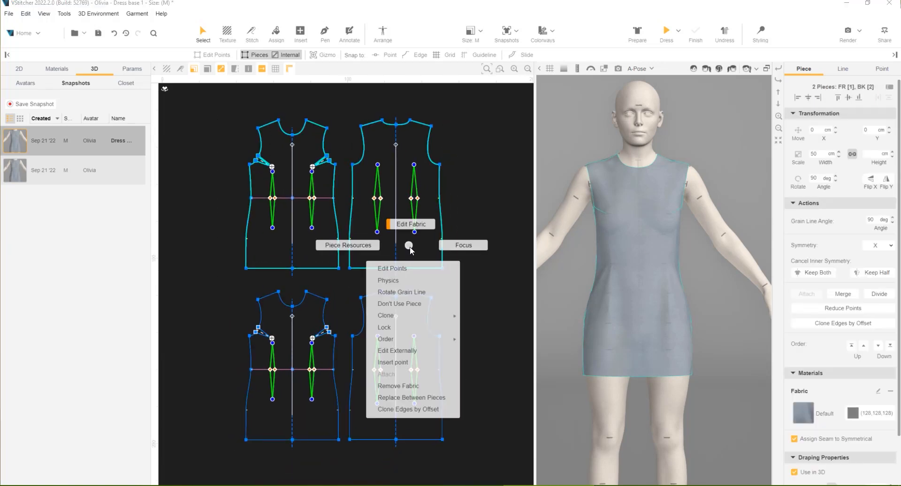
pyautogui.click(413, 305)
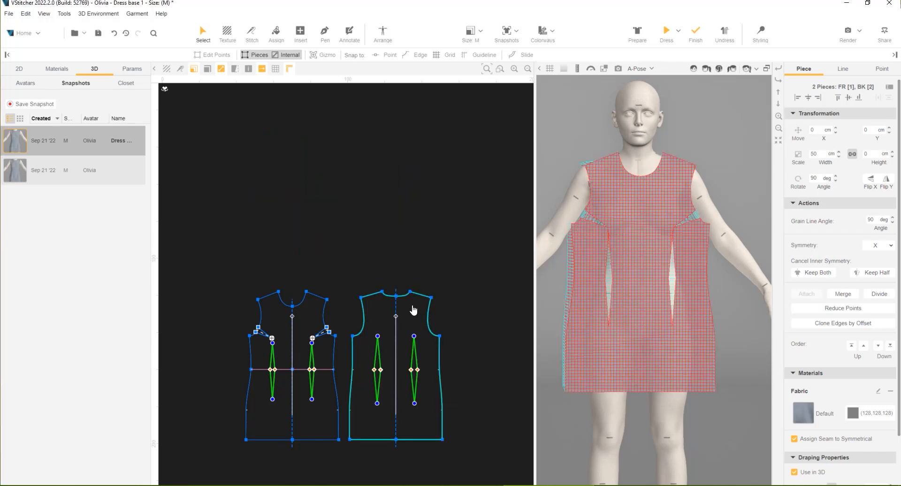
pyautogui.click(666, 32)
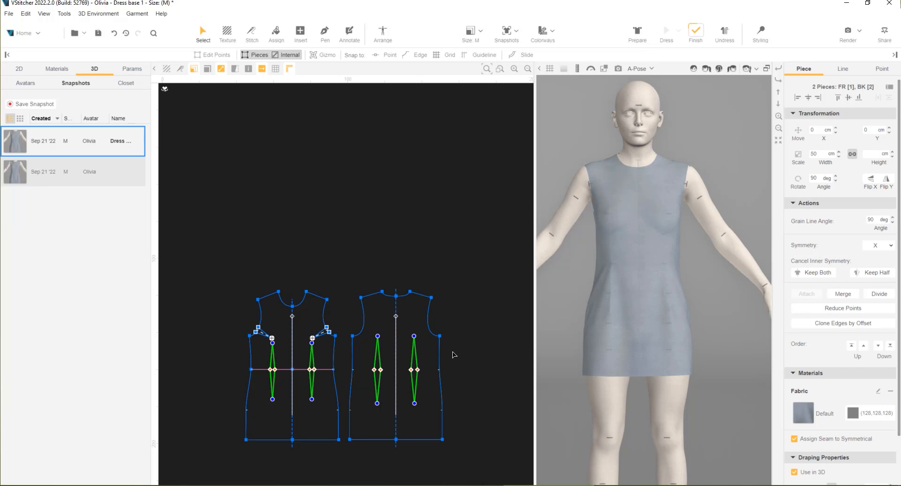
# Add a horizontal guideline at waist level across the pieces, with snapping to points enabled
pyautogui.moveTo(453, 351); pyautogui.dragTo(454, 282, button='middle')
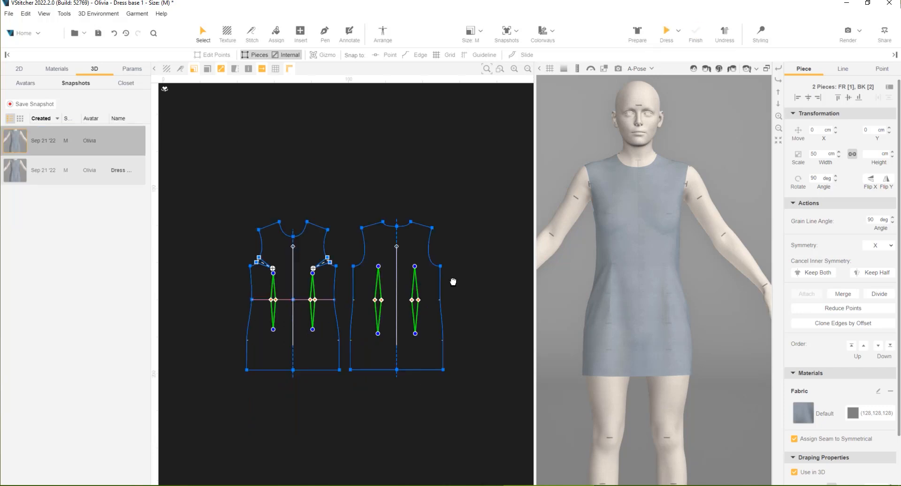
pyautogui.scroll(2, 430, 331)
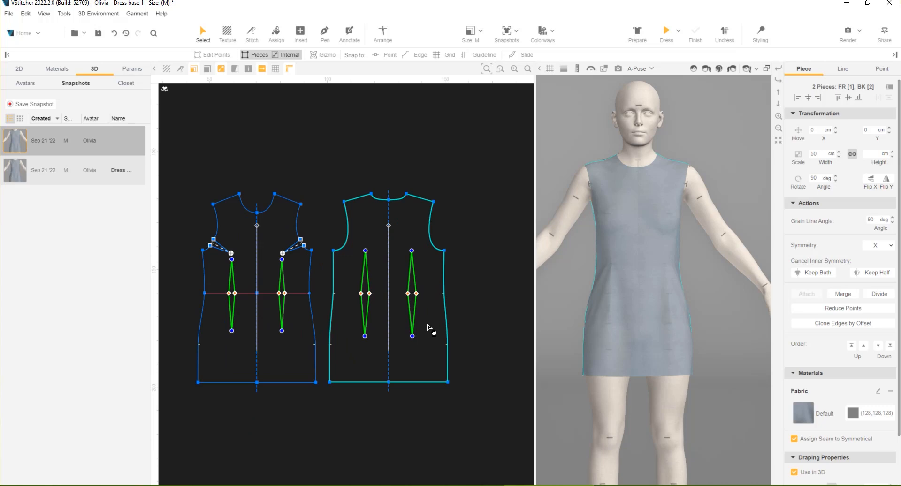
pyautogui.scroll(2, 428, 325)
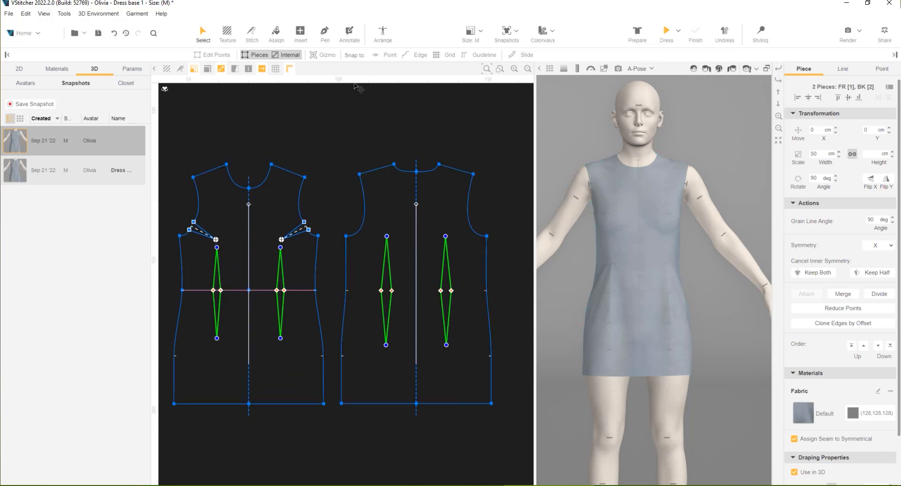
pyautogui.moveTo(355, 81); pyautogui.dragTo(355, 81)
pyautogui.moveTo(351, 173); pyautogui.dragTo(359, 279)
pyautogui.click(389, 55)
pyautogui.scroll(8, 356, 293)
pyautogui.scroll(-8, 386, 306)
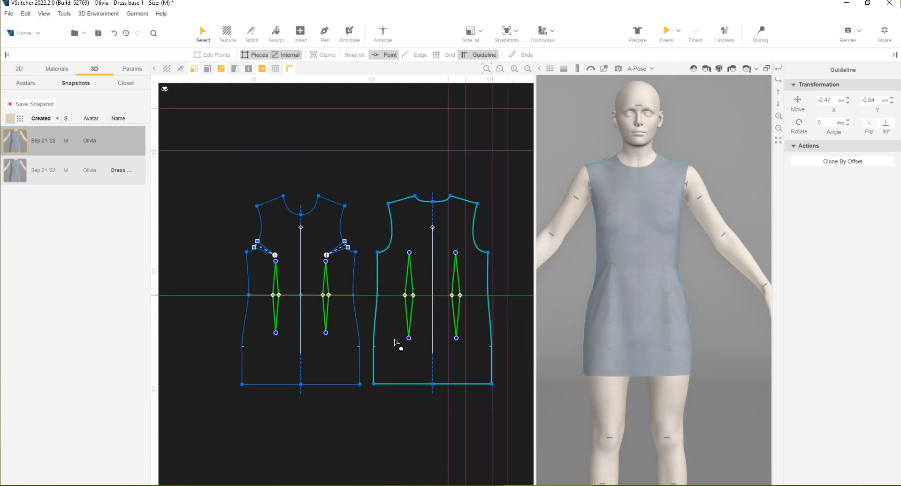
# Trace the waist guideline as an internal line on the back piece and hide all guidelines
pyautogui.click(386, 295)
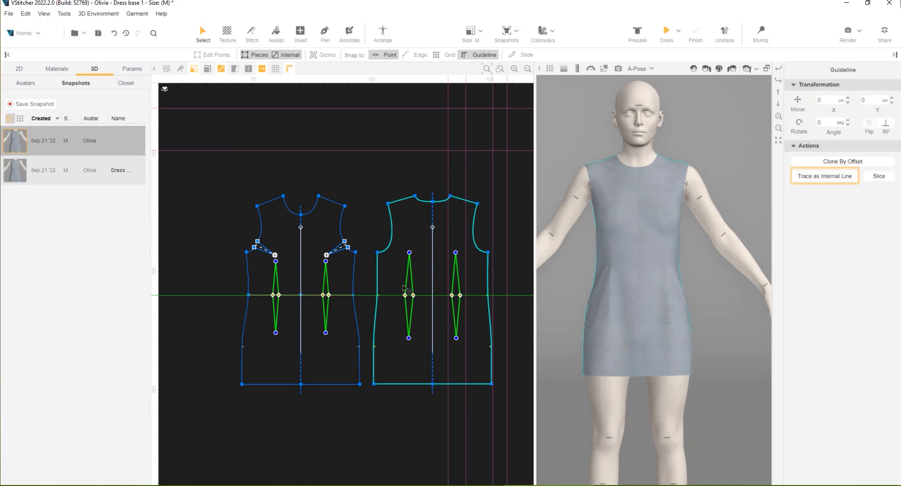
pyautogui.click(800, 178)
pyautogui.moveTo(211, 295); pyautogui.dragTo(243, 132)
pyautogui.moveTo(335, 364); pyautogui.dragTo(281, 377)
pyautogui.moveTo(380, 363); pyautogui.dragTo(327, 376)
pyautogui.rightClick(332, 171)
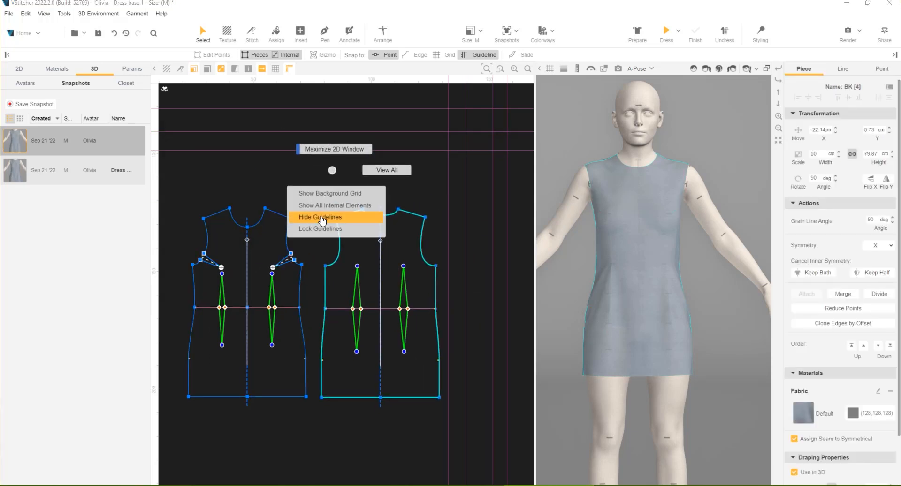
pyautogui.click(322, 217)
# Convert the diamond waist darts on the back and front pieces to holes
pyautogui.scroll(3, 375, 239)
pyautogui.click(375, 235)
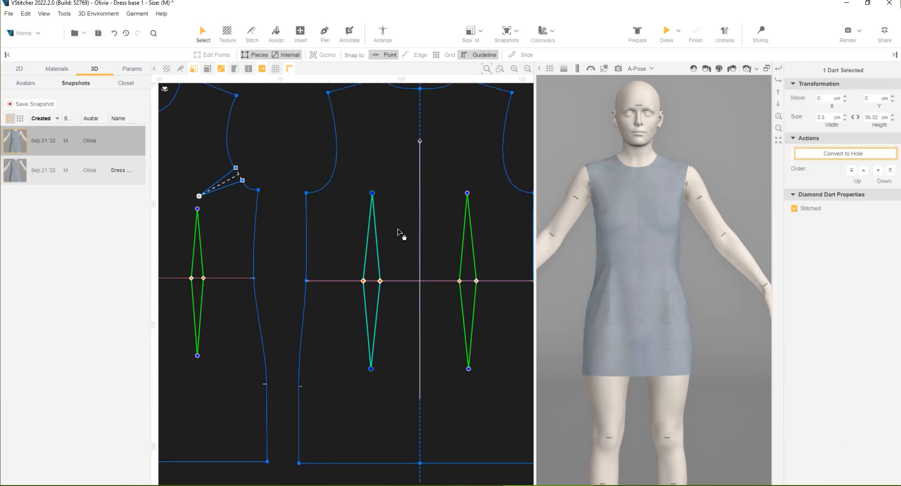
pyautogui.click(810, 155)
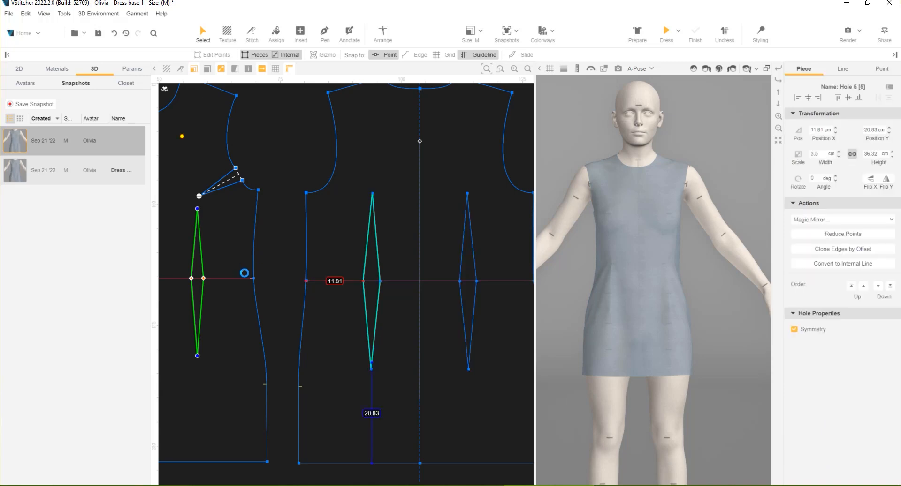
pyautogui.click(202, 259)
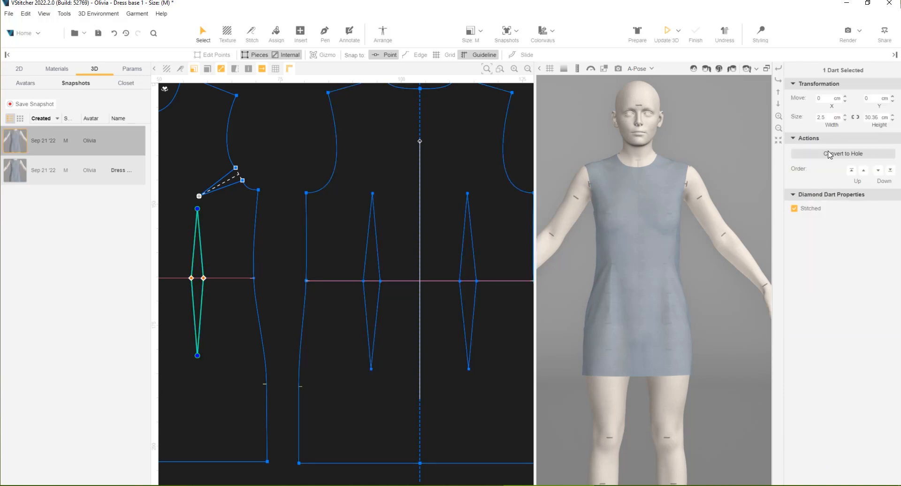
pyautogui.scroll(-3, 373, 215)
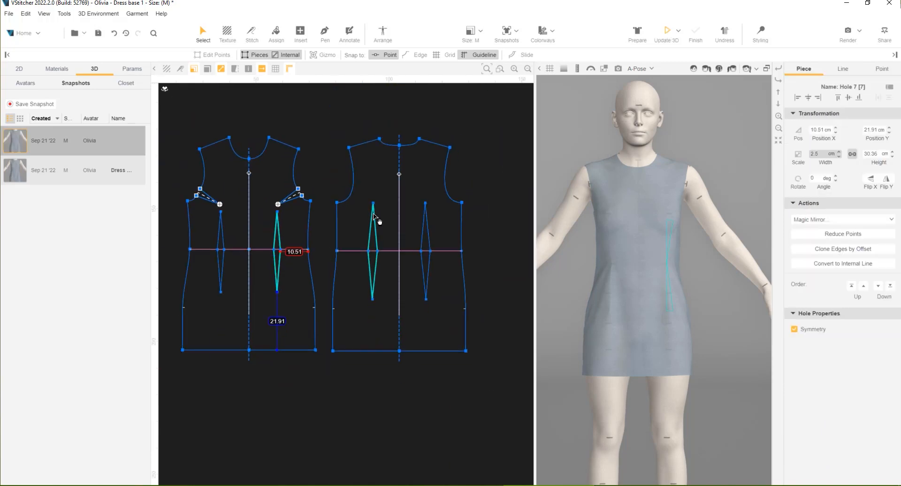
pyautogui.click(319, 379)
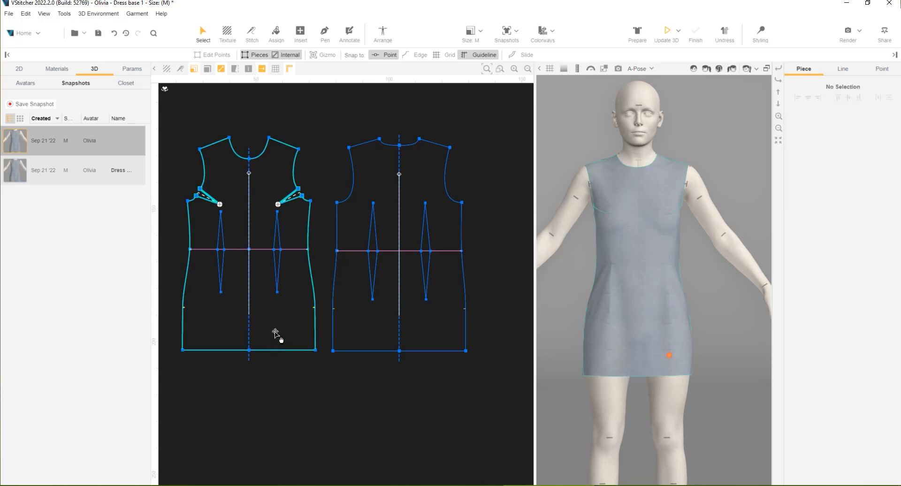
# Cancel the inner symmetry of the front and back pieces, keeping only half of each
pyautogui.click(276, 333)
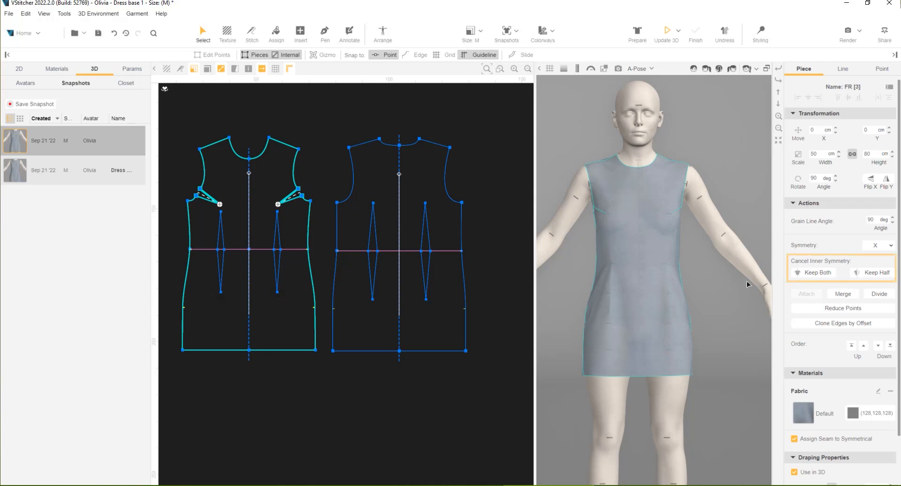
pyautogui.click(868, 276)
pyautogui.click(387, 313)
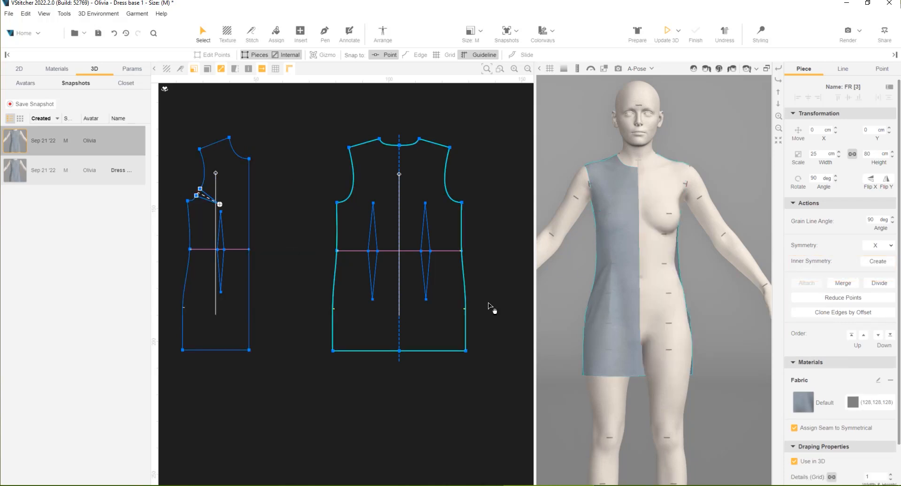
pyautogui.click(869, 276)
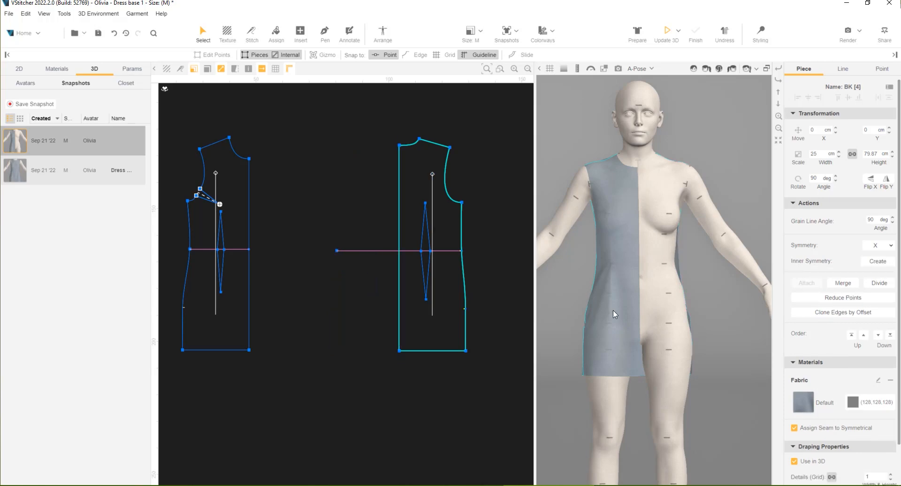
# Slice the back and front half pieces along their horizontal waist lines
pyautogui.click(372, 251)
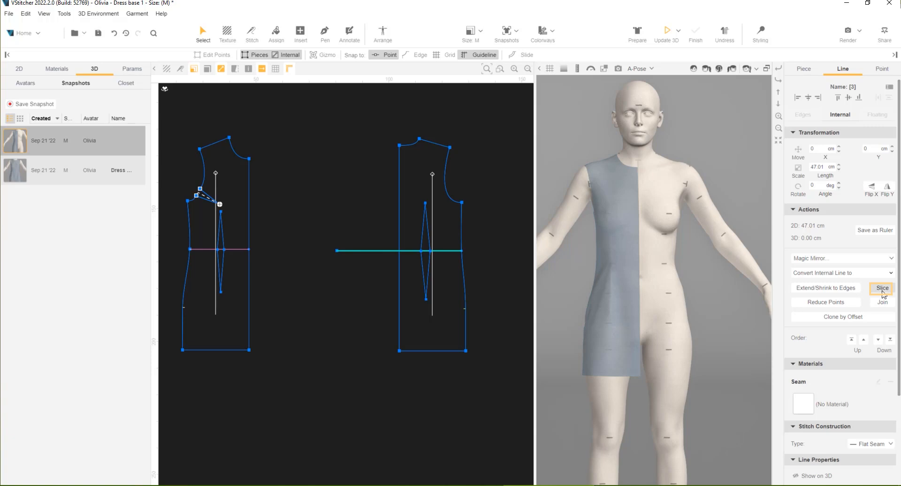
pyautogui.click(233, 250)
pyautogui.click(879, 289)
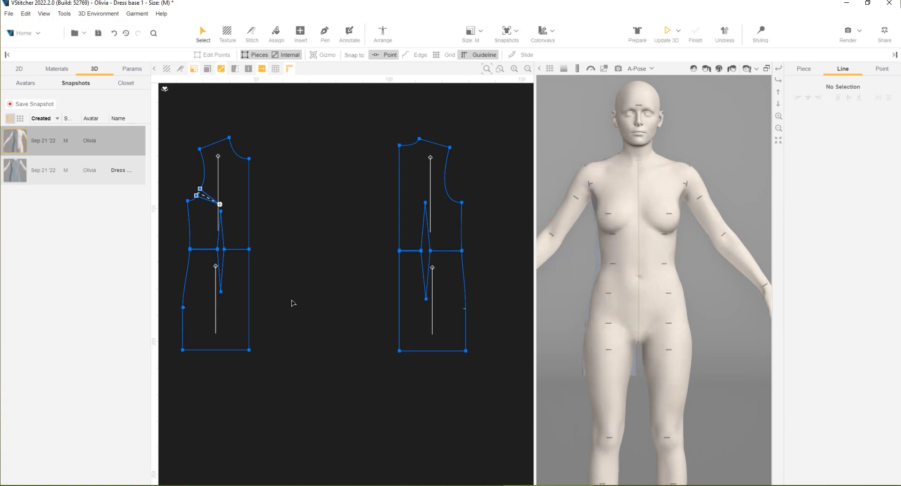
# Move the front skirt piece slightly below the front bodice to separate the two
pyautogui.scroll(1, 295, 302)
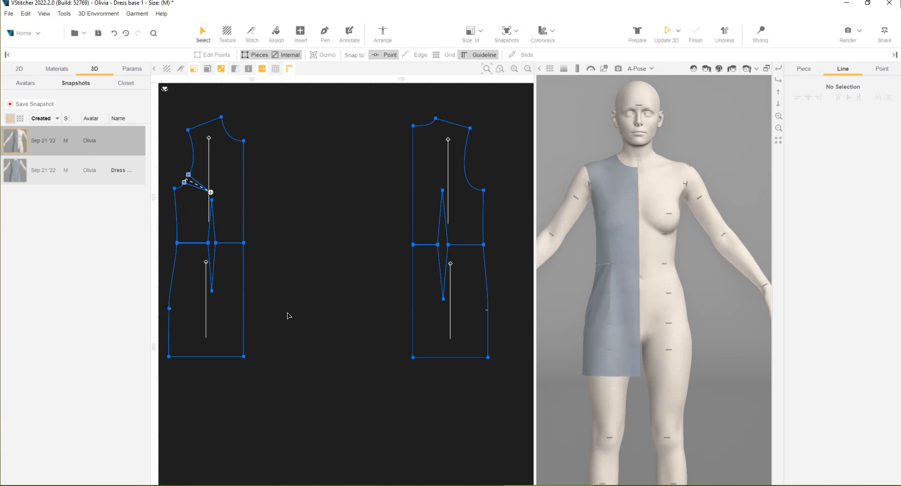
pyautogui.moveTo(274, 315); pyautogui.dragTo(307, 323, button='middle')
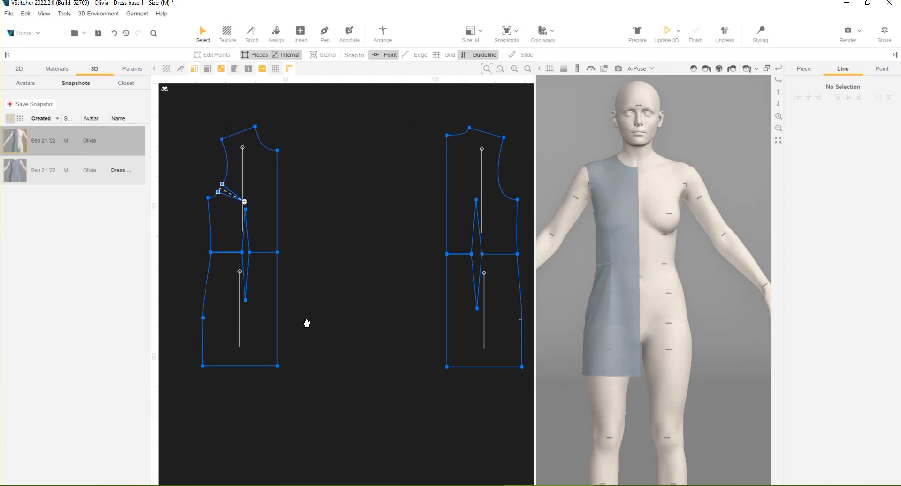
pyautogui.scroll(1, 282, 339)
pyautogui.moveTo(245, 317); pyautogui.dragTo(250, 334)
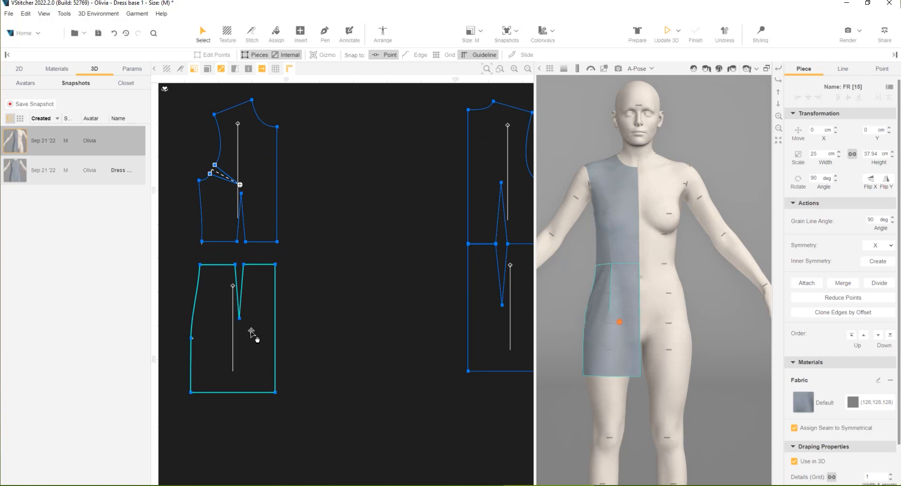
# Convert the two slanted edges of the front bodice's waist notch to a dart
pyautogui.scroll(1, 247, 222)
pyautogui.moveTo(557, 288); pyautogui.dragTo(588, 293, button='right')
pyautogui.moveTo(234, 235); pyautogui.dragTo(271, 248, button='middle')
pyautogui.click(271, 248)
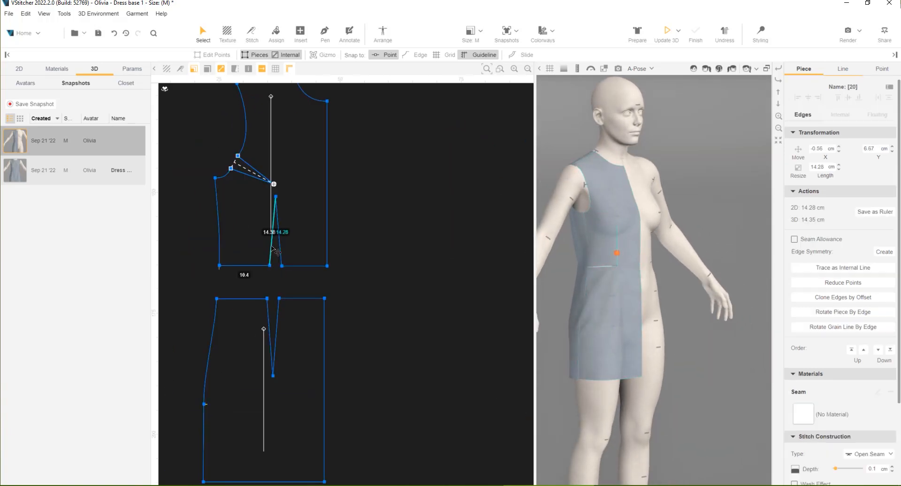
pyautogui.keyDown('shift'); pyautogui.click(280, 251); pyautogui.keyUp('shift')
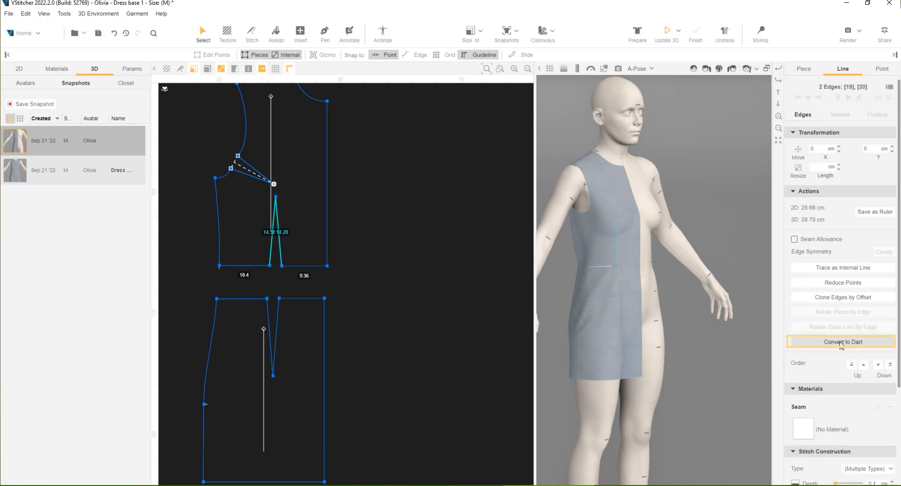
pyautogui.click(842, 342)
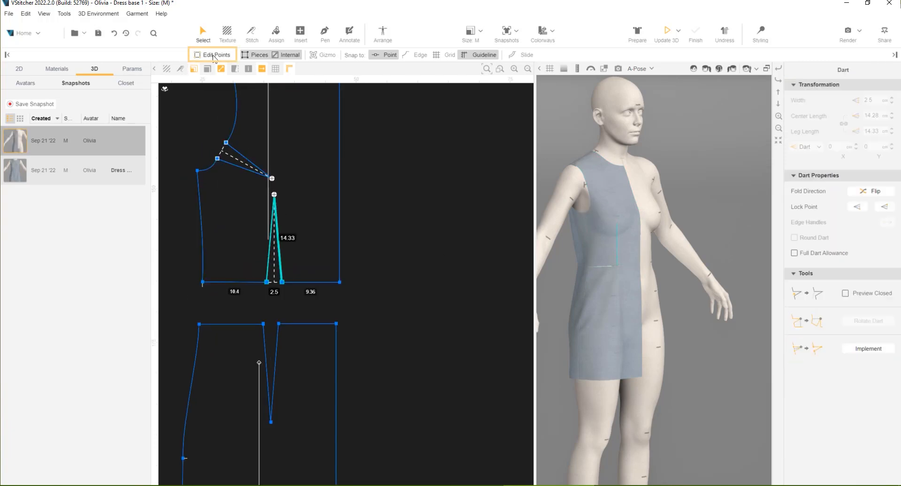
# Enable point editing and move the waist dart's tip onto the tip of the armhole dart
pyautogui.scroll(2, 265, 145)
pyautogui.moveTo(277, 216); pyautogui.dragTo(276, 195)
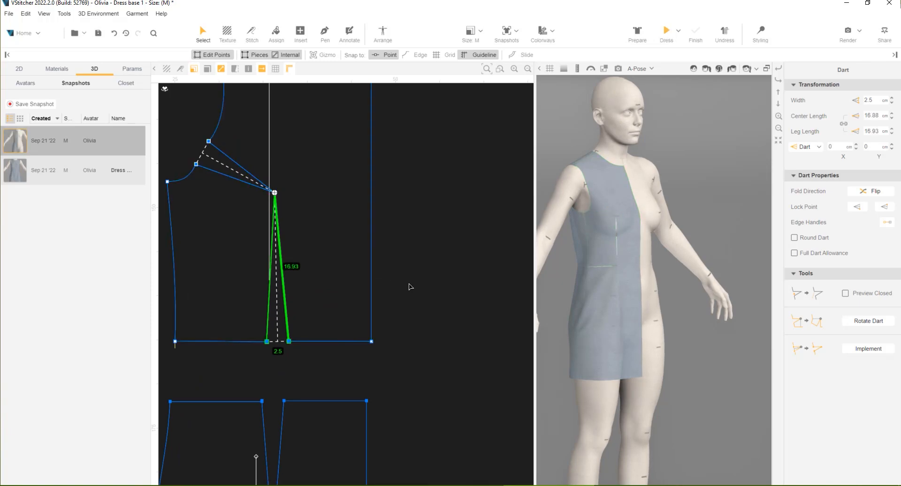
pyautogui.click(428, 291)
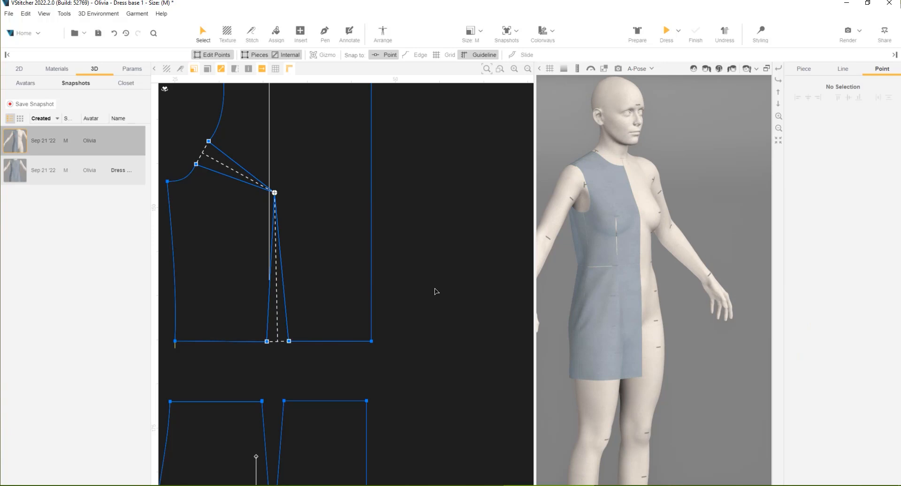
# Rotate the front bodice's armhole dart into the waist dart, pivoting the side section and closing the armhole dart to 0 cm
pyautogui.click(221, 175)
pyautogui.scroll(-1, 225, 179)
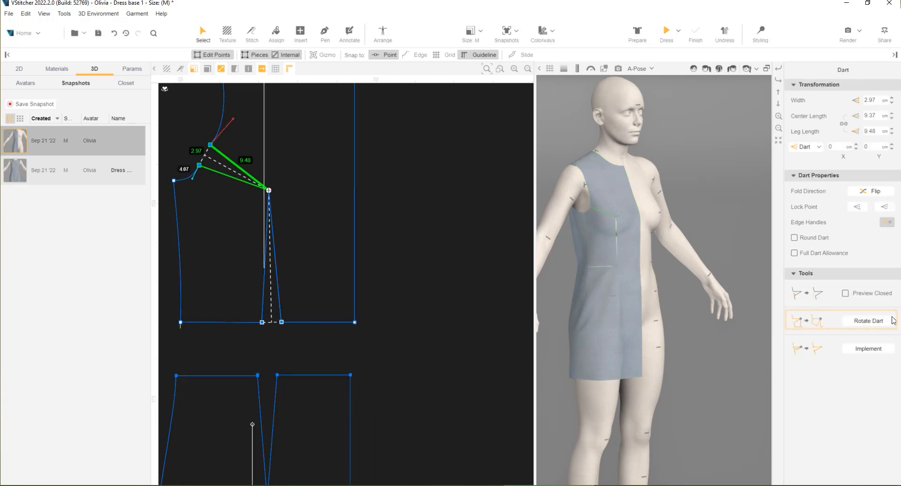
pyautogui.click(869, 321)
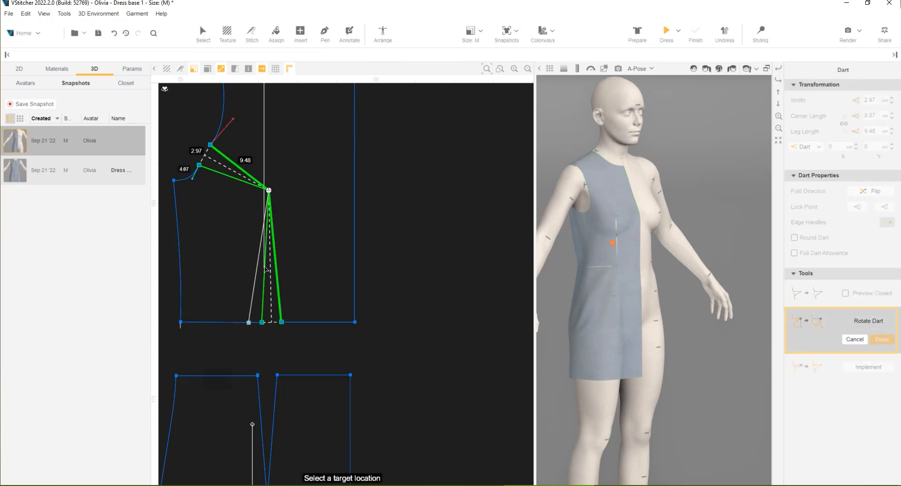
pyautogui.click(265, 300)
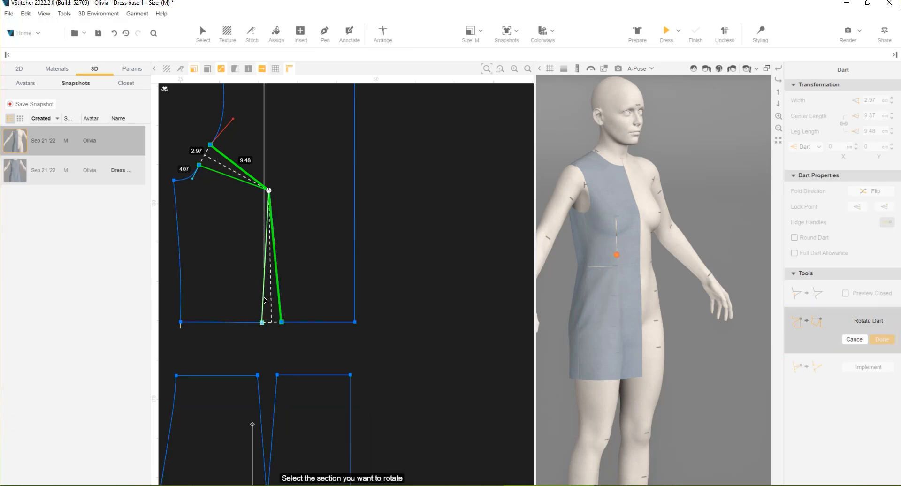
pyautogui.click(214, 286)
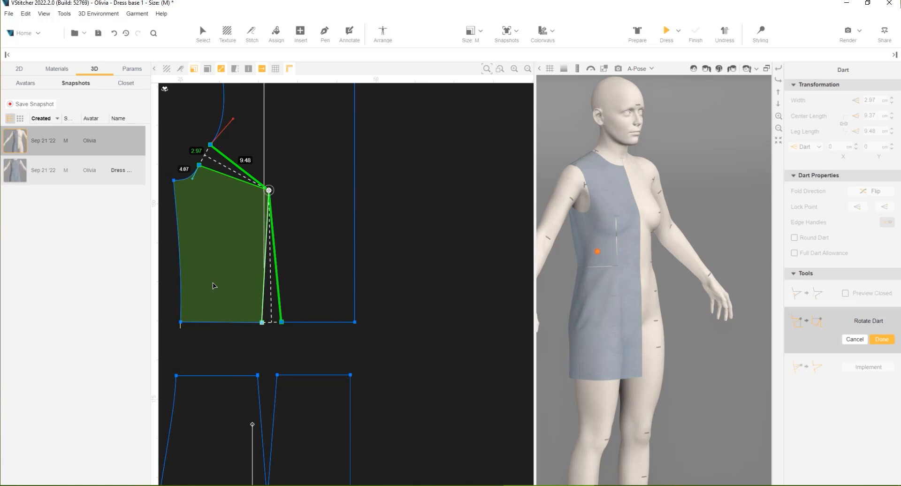
pyautogui.click(200, 154)
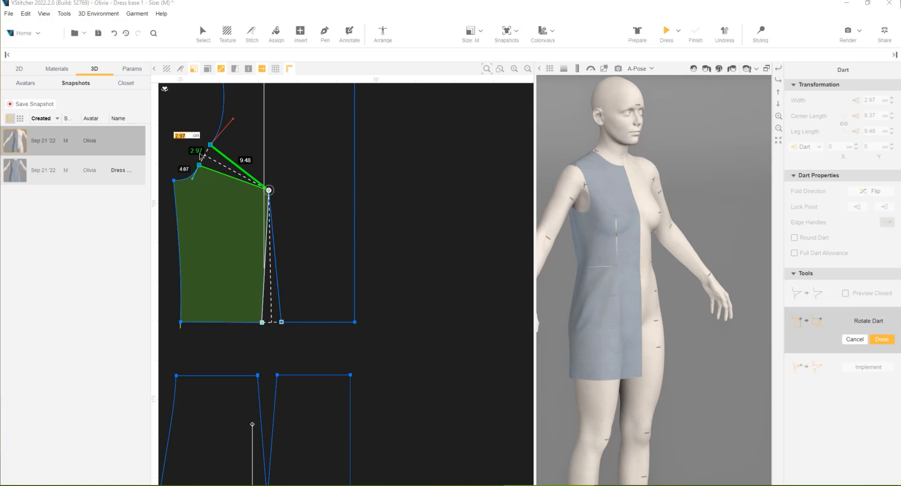
pyautogui.press('Return')
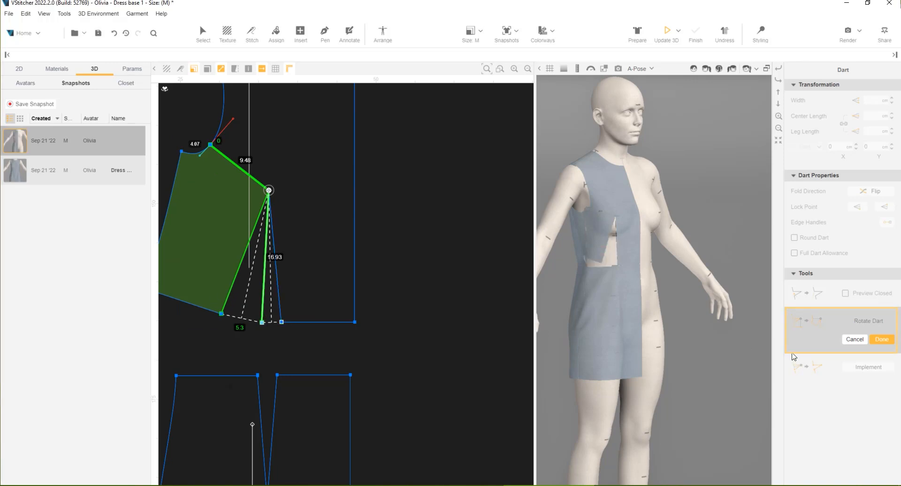
pyautogui.click(882, 339)
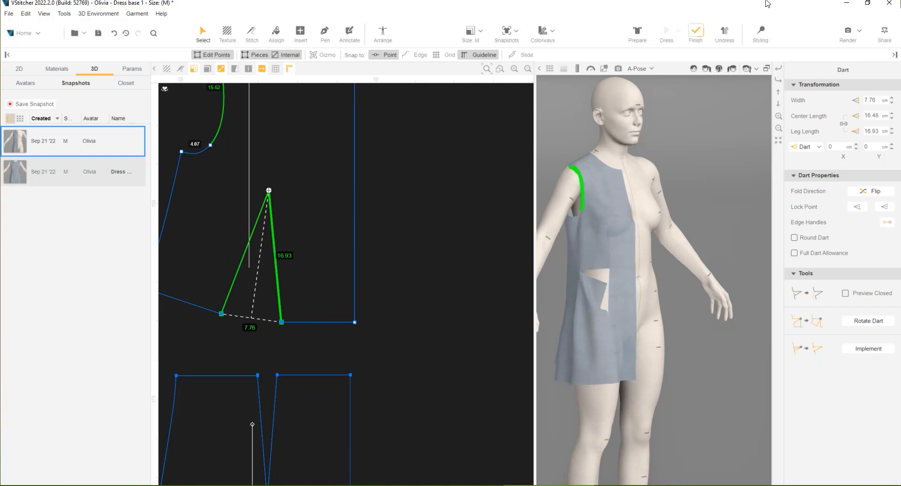
# Convert the two slanted edges of the front skirt's waist notch to a dart
pyautogui.scroll(-3, 328, 452)
pyautogui.moveTo(340, 466); pyautogui.dragTo(335, 331, button='middle')
pyautogui.scroll(-1, 335, 331)
pyautogui.click(257, 299)
pyautogui.click(257, 300)
pyautogui.keyDown('shift'); pyautogui.click(256, 282); pyautogui.keyUp('shift')
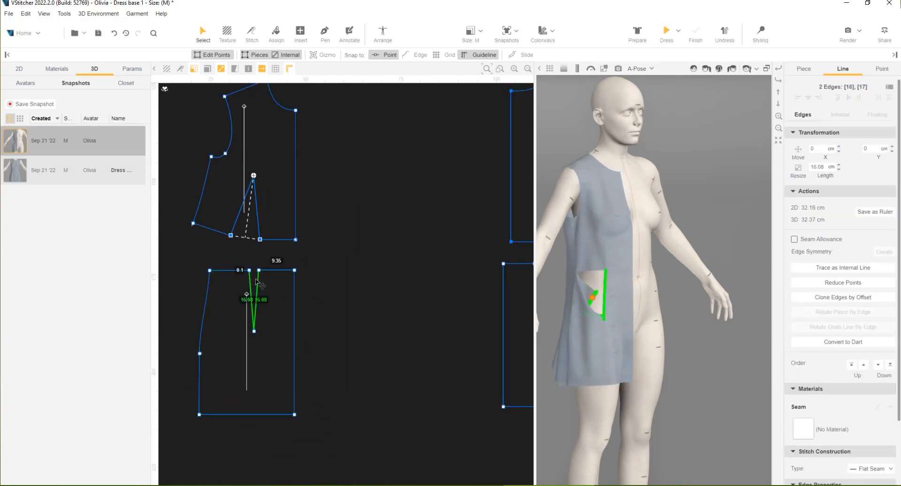
pyautogui.click(832, 342)
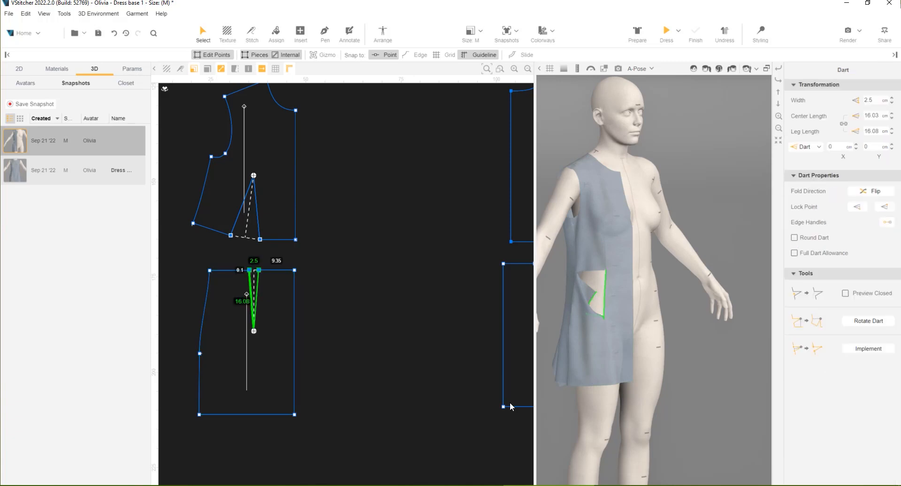
# Rotate the front skirt's waist dart to the hem directly below its tip, pivoting the side section and closing the waist to 0 cm
pyautogui.click(859, 323)
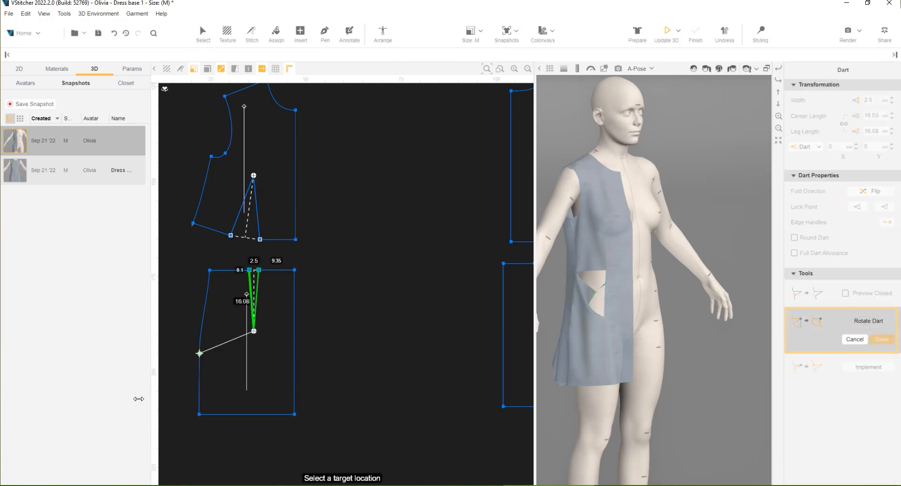
pyautogui.click(252, 431)
pyautogui.click(240, 394)
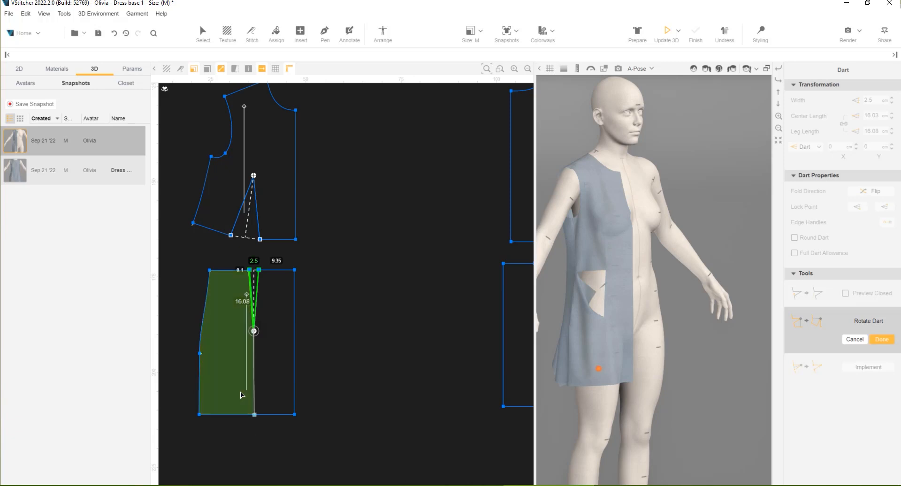
pyautogui.click(251, 265)
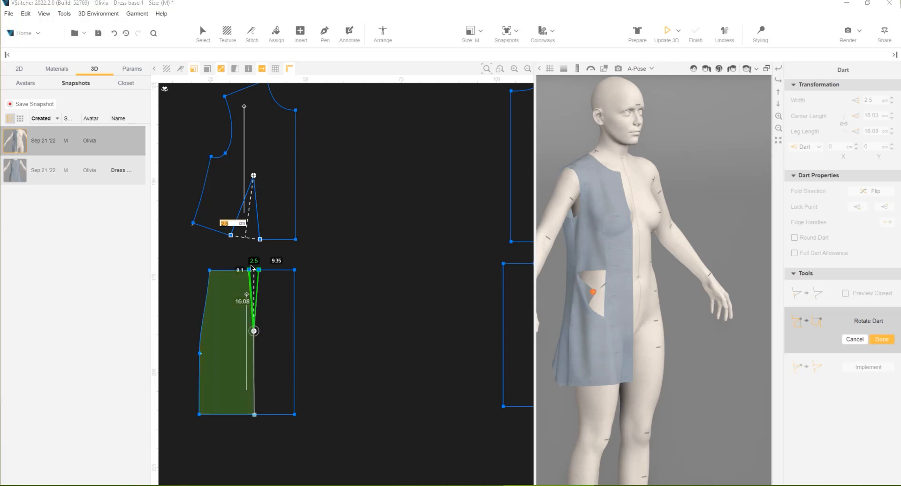
pyautogui.press('Return')
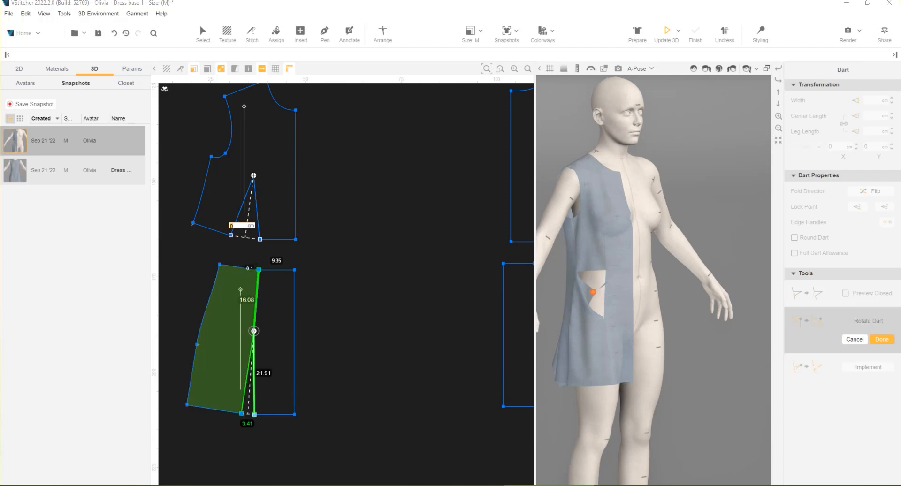
pyautogui.click(882, 338)
# Convert the two slanted edges of the back skirt's waist notch to a dart
pyautogui.moveTo(372, 386); pyautogui.dragTo(221, 384, button='middle')
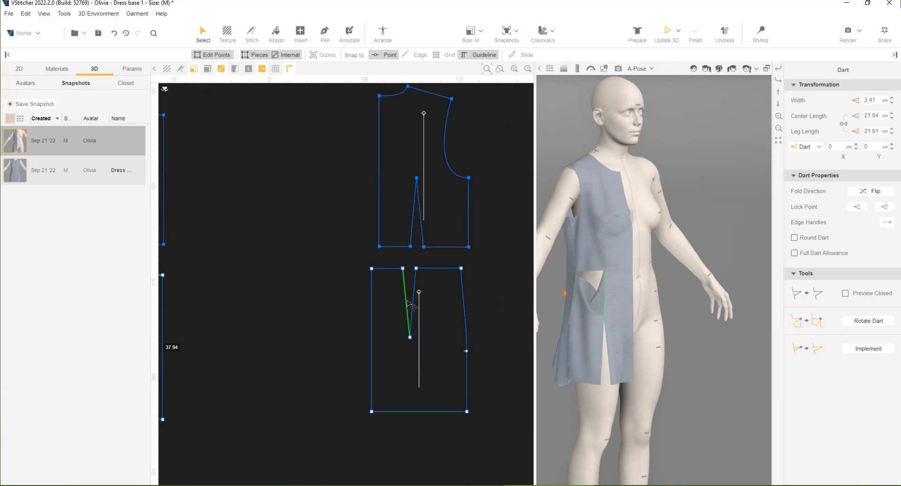
pyautogui.click(408, 304)
pyautogui.keyDown('shift'); pyautogui.click(415, 288); pyautogui.keyUp('shift')
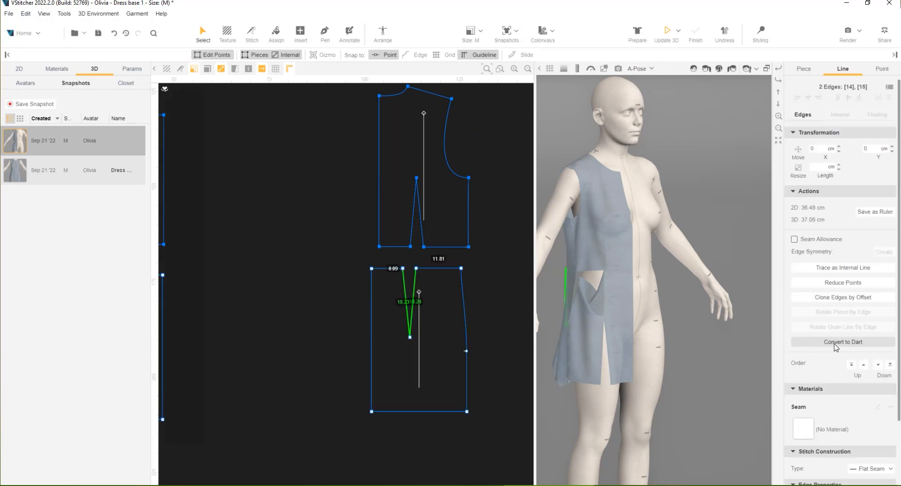
pyautogui.click(834, 342)
# Rotate the back skirt's waist dart to the hem below its tip, pivoting the side section and closing the waist to 0 cm
pyautogui.click(868, 321)
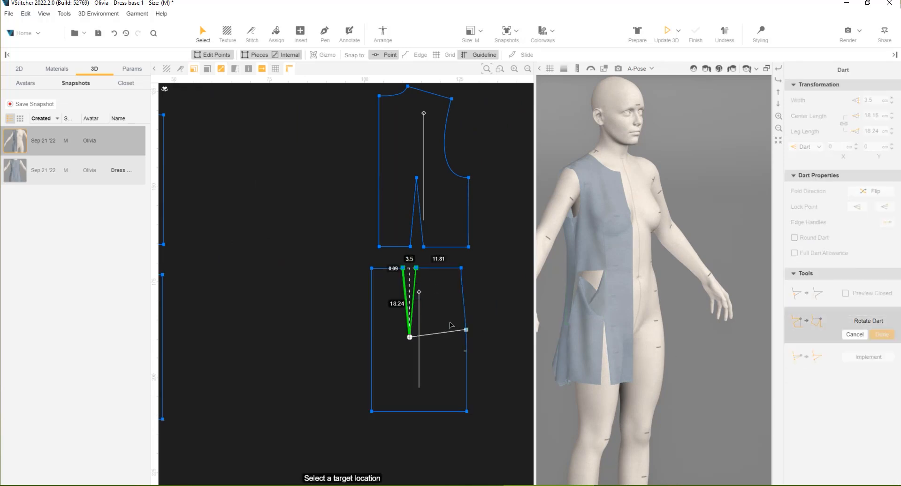
pyautogui.click(411, 412)
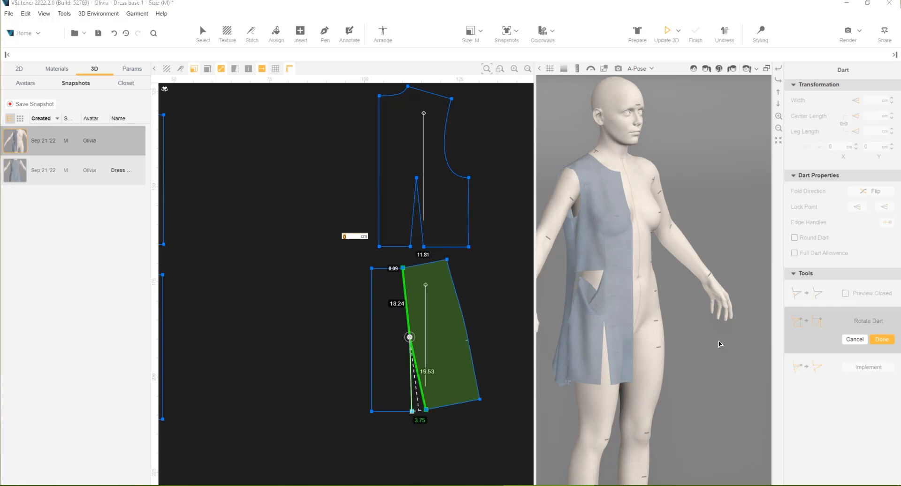
pyautogui.click(882, 339)
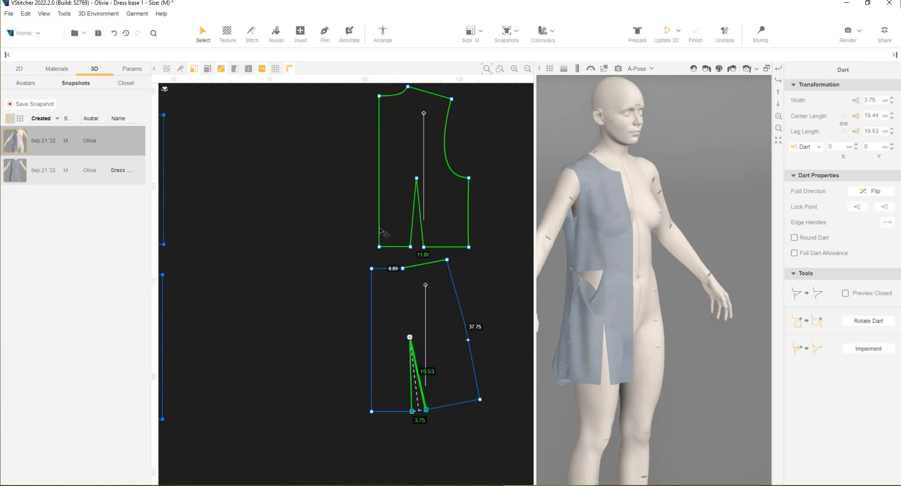
# Convert the two edges of the back bodice's waist notch to a dart
pyautogui.scroll(5, 415, 223)
pyautogui.click(411, 227)
pyautogui.keyDown('shift'); pyautogui.click(425, 225); pyautogui.keyUp('shift')
pyautogui.click(837, 341)
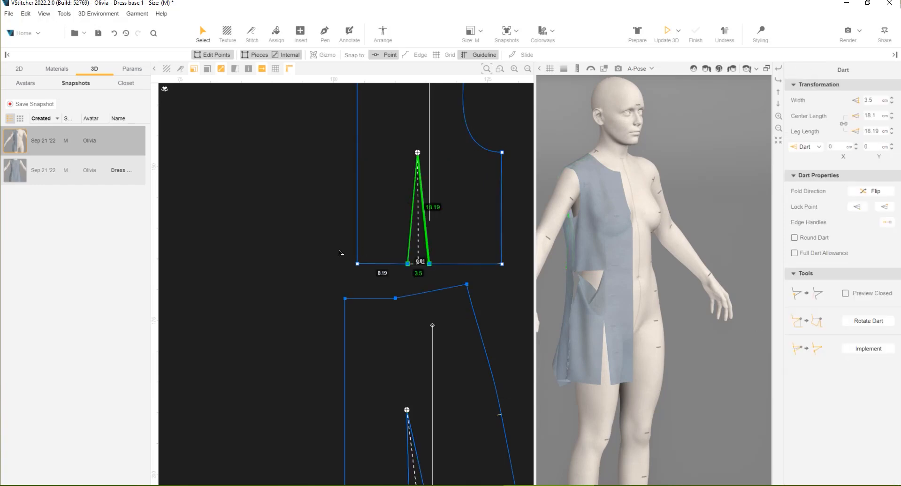
# Implement the front skirt's hem dart as regular edges and delete its tip point to close the slit
pyautogui.scroll(-5, 339, 253)
pyautogui.moveTo(298, 327); pyautogui.dragTo(383, 305, button='middle')
pyautogui.scroll(3, 213, 276)
pyautogui.scroll(4, 204, 268)
pyautogui.scroll(-4, 231, 365)
pyautogui.moveTo(271, 349); pyautogui.dragTo(304, 309, button='middle')
pyautogui.scroll(3, 244, 390)
pyautogui.scroll(2, 295, 391)
pyautogui.click(287, 233)
pyautogui.scroll(-3, 288, 233)
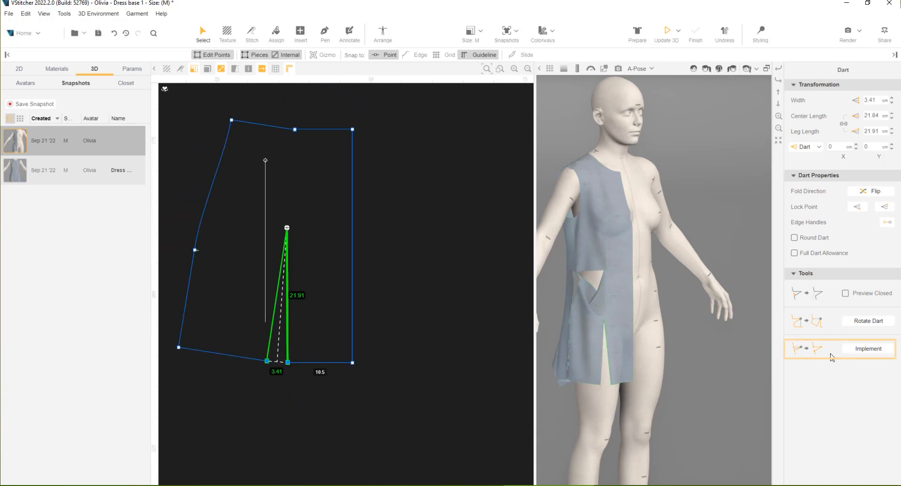
pyautogui.click(866, 348)
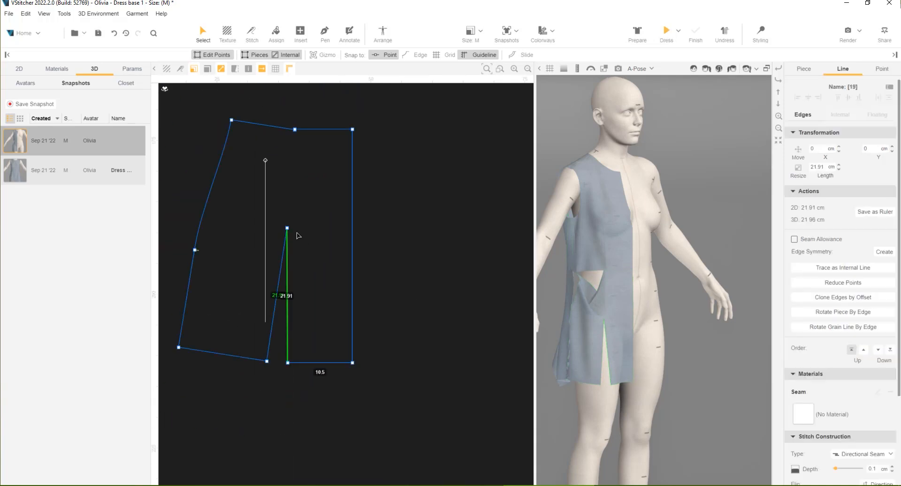
pyautogui.click(288, 229)
pyautogui.press('Delete')
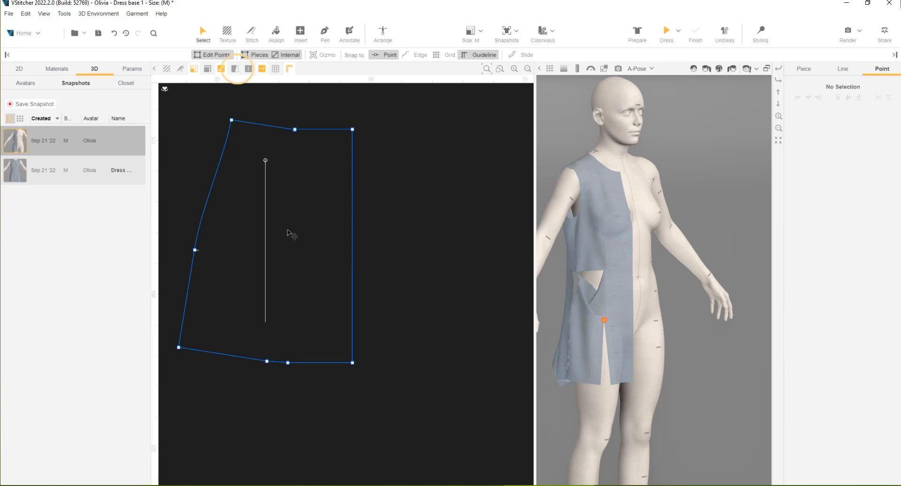
# Turn on the display of the original outline and smooth the front skirt's hem into a curve
pyautogui.click(234, 70)
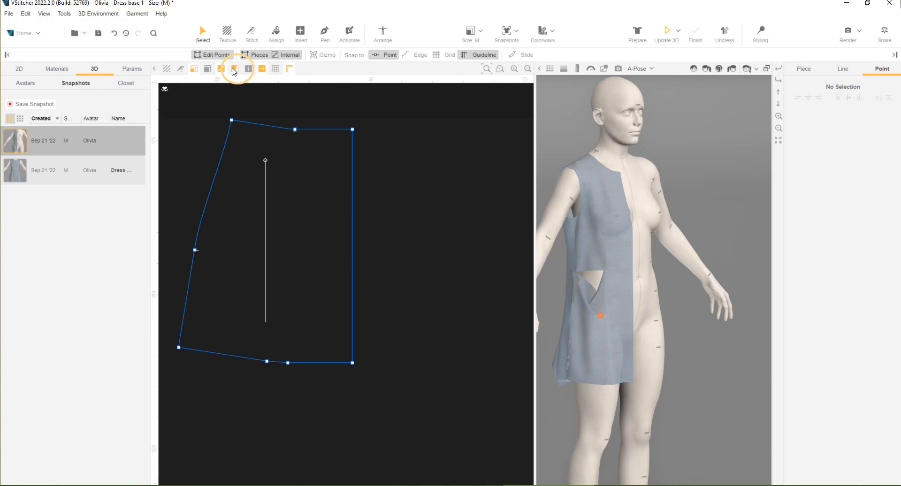
pyautogui.moveTo(267, 362)
pyautogui.mouseDown()
pyautogui.moveTo(295, 365)
pyautogui.moveTo(272, 370)
pyautogui.mouseUp()
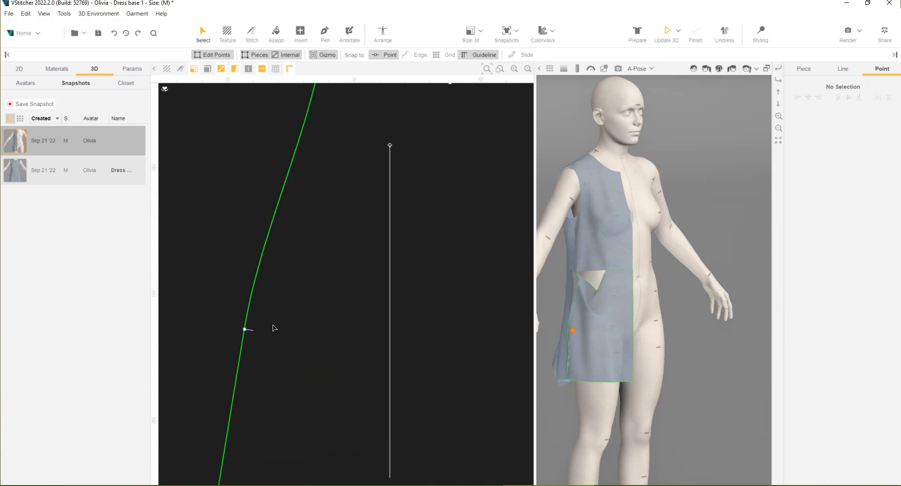
pyautogui.click(245, 329)
pyautogui.click(797, 367)
pyautogui.scroll(-5, 306, 346)
pyautogui.scroll(6, 388, 209)
pyautogui.scroll(-2, 378, 266)
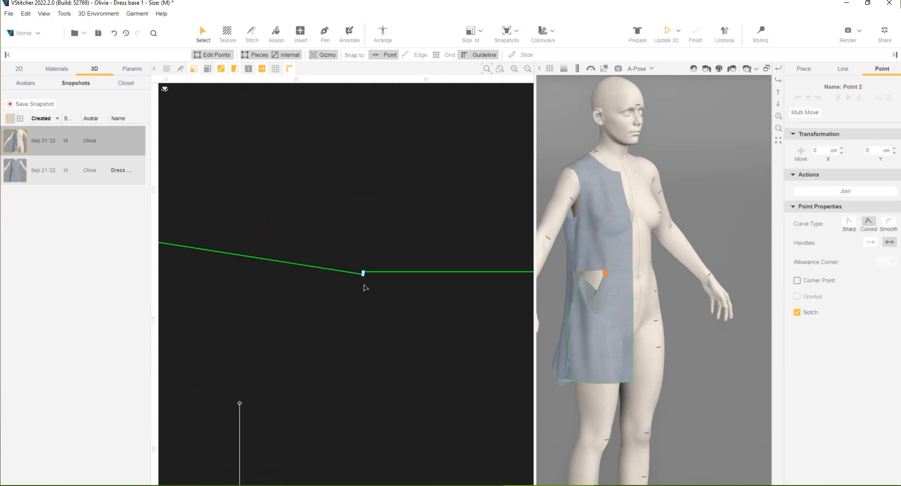
# Merge the two adjoining points at the front skirt's waist into a curved, non-corner point and shape its handle to smooth the waistline
pyautogui.click(363, 274)
pyautogui.moveTo(364, 278); pyautogui.dragTo(364, 272)
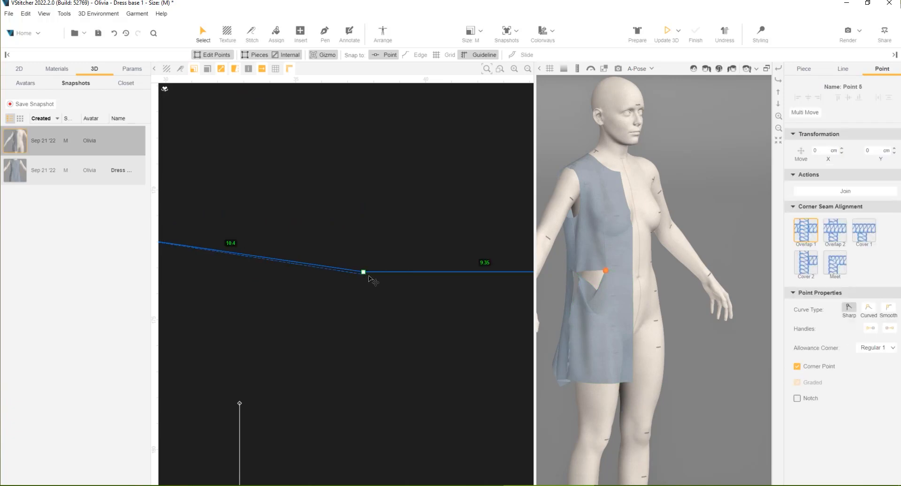
pyautogui.click(796, 367)
pyautogui.click(868, 223)
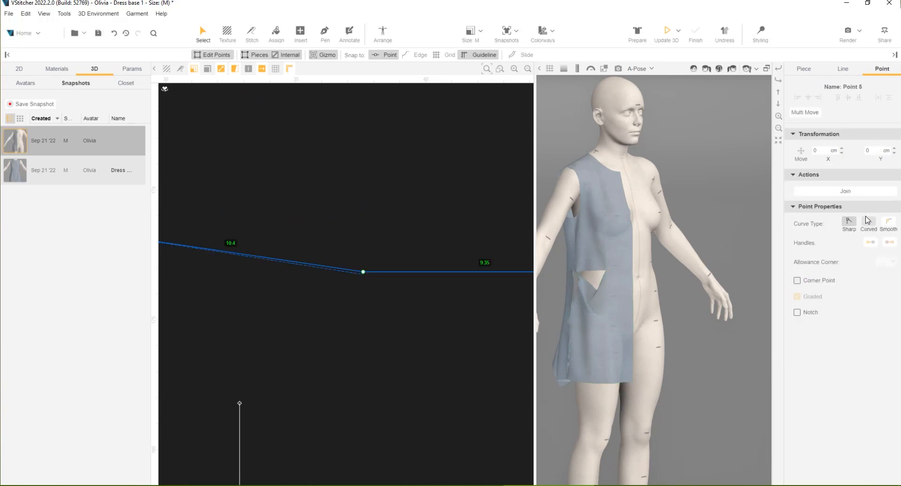
pyautogui.moveTo(274, 261); pyautogui.dragTo(273, 271)
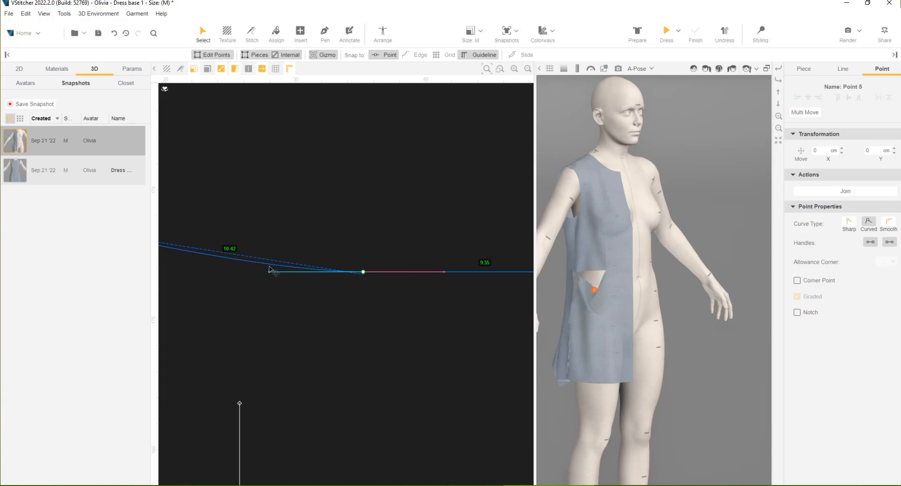
pyautogui.click(299, 308)
# Implement the back skirt's hem dart as regular edges and delete its tip point
pyautogui.scroll(-8, 301, 311)
pyautogui.moveTo(359, 363); pyautogui.dragTo(314, 369, button='middle')
pyautogui.scroll(3, 419, 373)
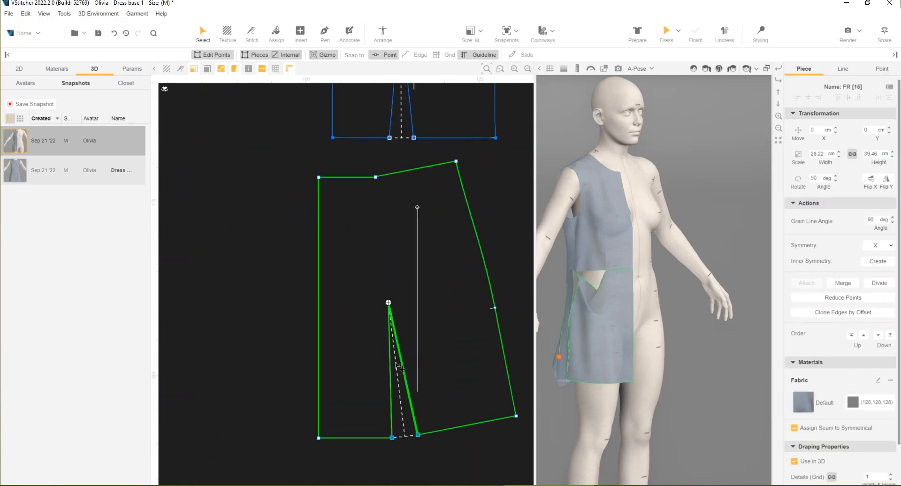
pyautogui.click(404, 371)
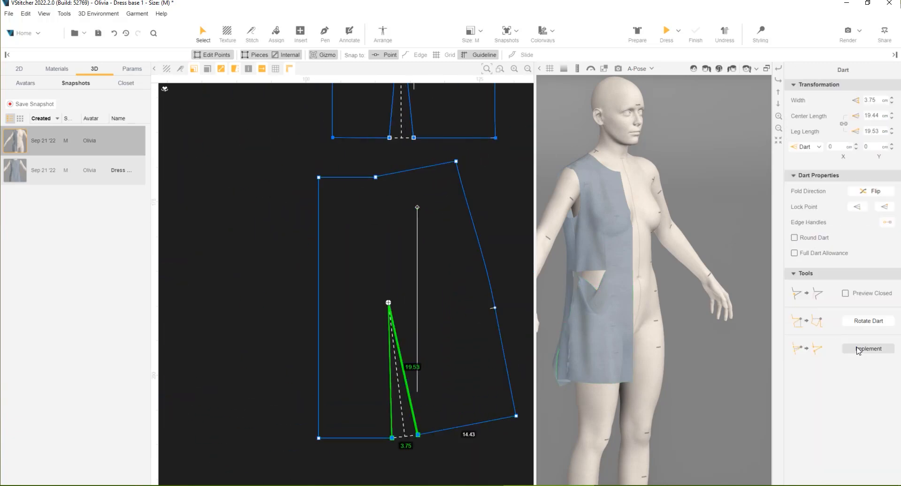
pyautogui.click(868, 349)
pyautogui.click(389, 304)
pyautogui.press('Delete')
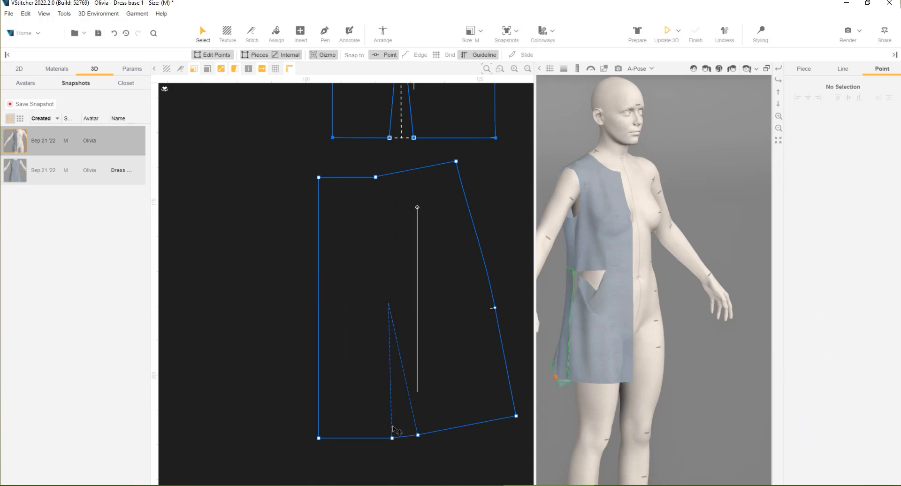
# Delete the two leftover dart points on the back skirt's hem and curve the hem from its centre back corner
pyautogui.click(393, 438)
pyautogui.press('Delete')
pyautogui.click(418, 435)
pyautogui.press('Delete')
pyautogui.click(319, 438)
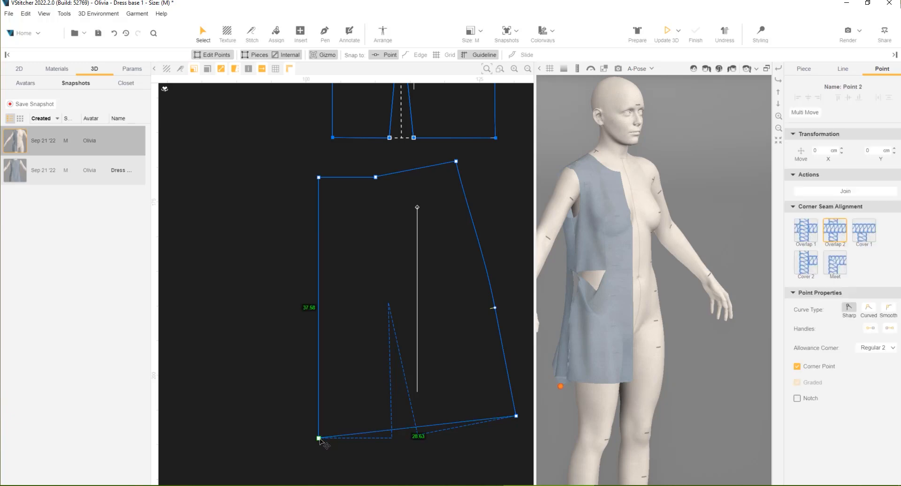
pyautogui.click(869, 308)
pyautogui.moveTo(396, 444); pyautogui.dragTo(434, 453)
pyautogui.click(464, 463)
# Merge the two adjoining points at the back skirt's waist into a curved, non-corner point and smooth the waistline with its handle
pyautogui.scroll(6, 375, 176)
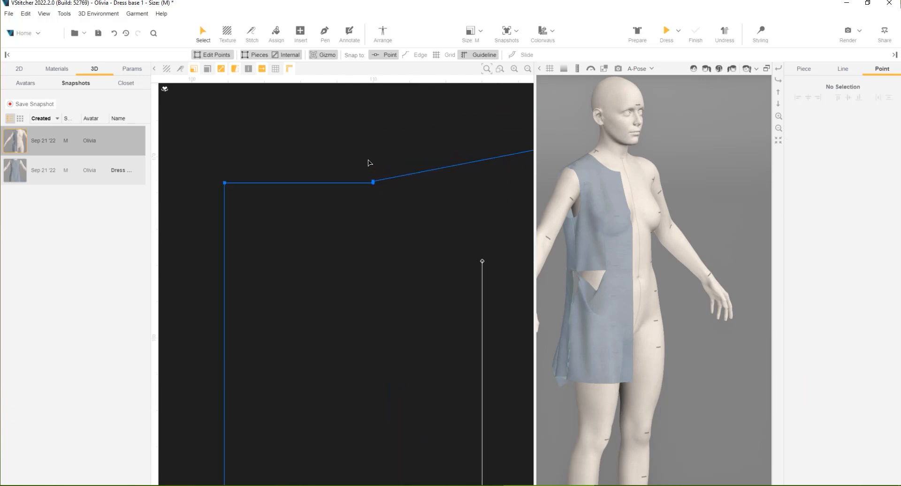
pyautogui.moveTo(376, 193); pyautogui.dragTo(376, 191)
pyautogui.click(376, 190)
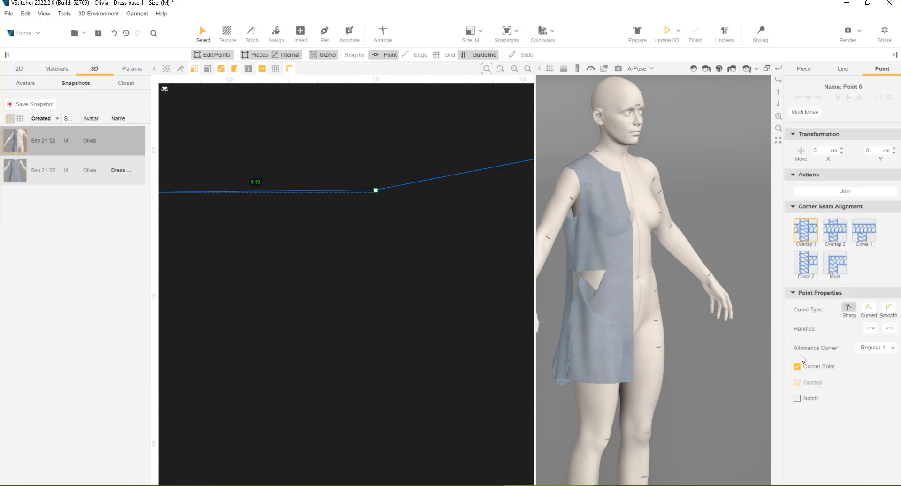
pyautogui.click(797, 367)
pyautogui.click(869, 221)
pyautogui.scroll(-3, 455, 197)
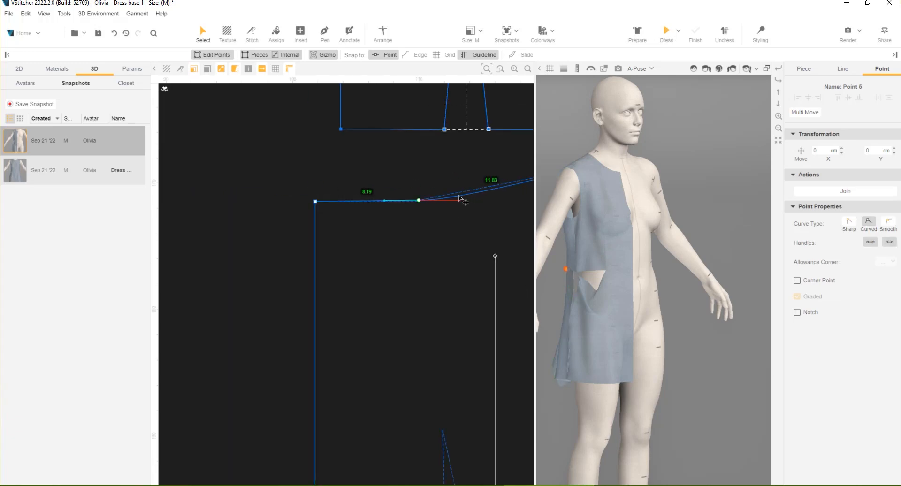
pyautogui.click(460, 200)
# Mirror the front and back bodice pieces across their centre edges with Edge Symmetry
pyautogui.scroll(-5, 406, 228)
pyautogui.click(281, 240)
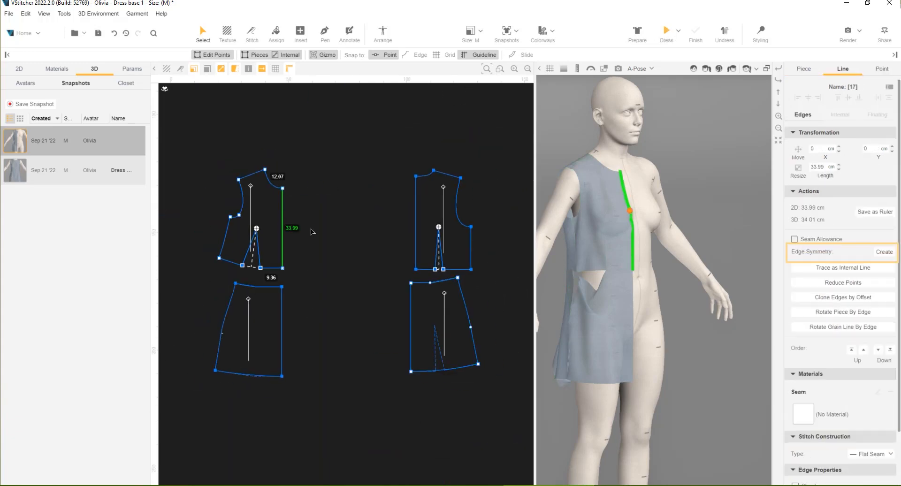
pyautogui.click(881, 253)
pyautogui.click(415, 202)
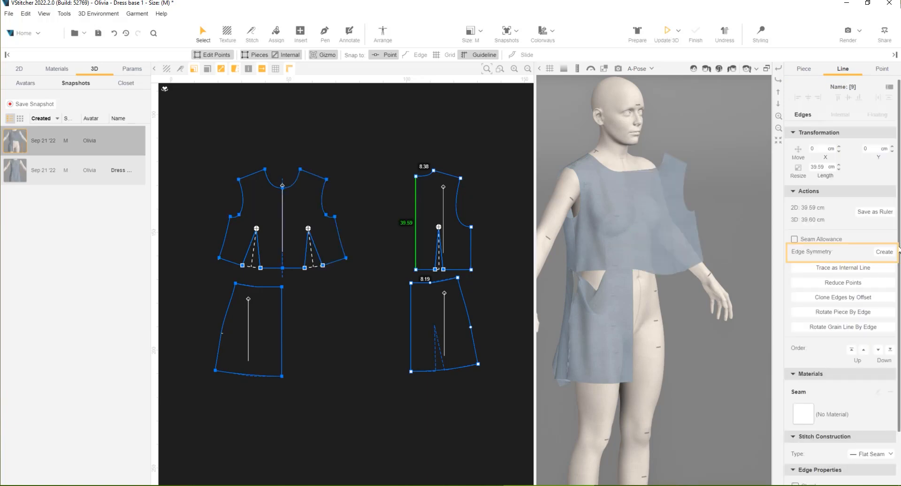
pyautogui.click(883, 252)
# Create edge symmetry along the centre edges of the back skirt and the front skirt
pyautogui.click(412, 346)
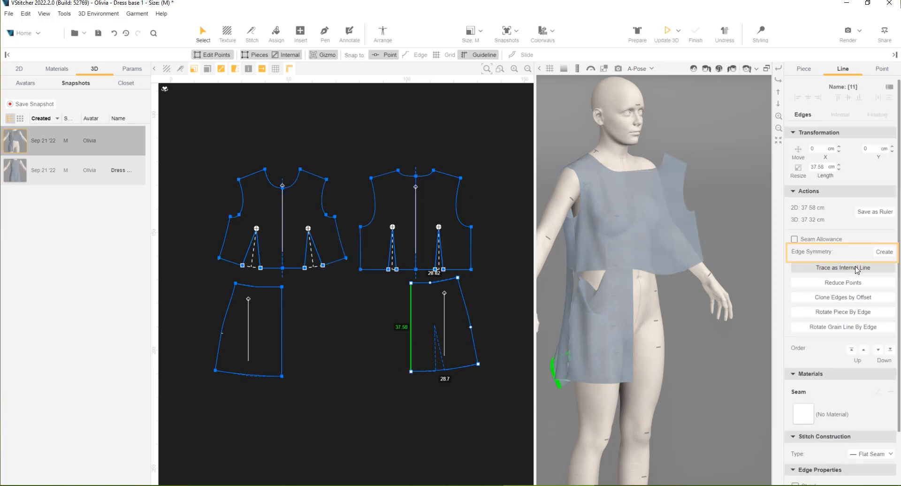
pyautogui.click(884, 252)
pyautogui.click(281, 310)
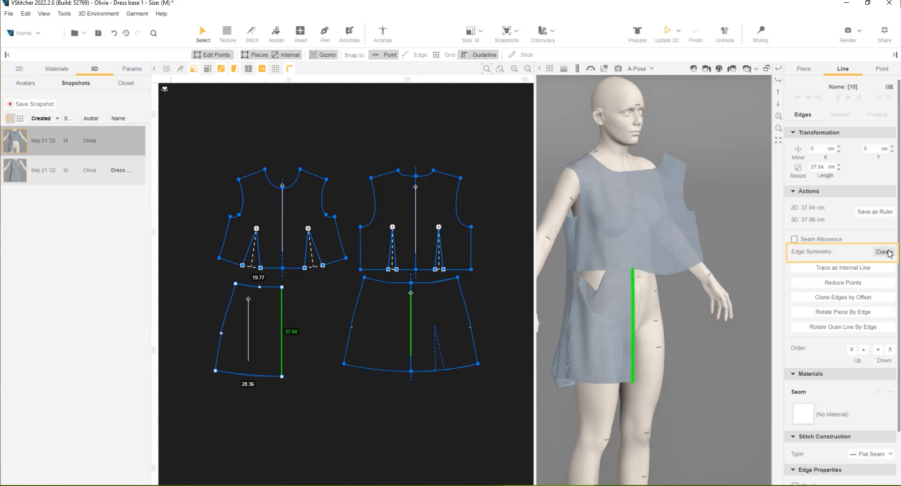
pyautogui.click(885, 252)
# Reposition the mirrored front and back skirts side by side beneath their bodices without overlap
pyautogui.click(274, 320)
pyautogui.moveTo(274, 319); pyautogui.dragTo(230, 320)
pyautogui.moveTo(367, 332); pyautogui.dragTo(378, 345)
pyautogui.moveTo(263, 334); pyautogui.dragTo(293, 345)
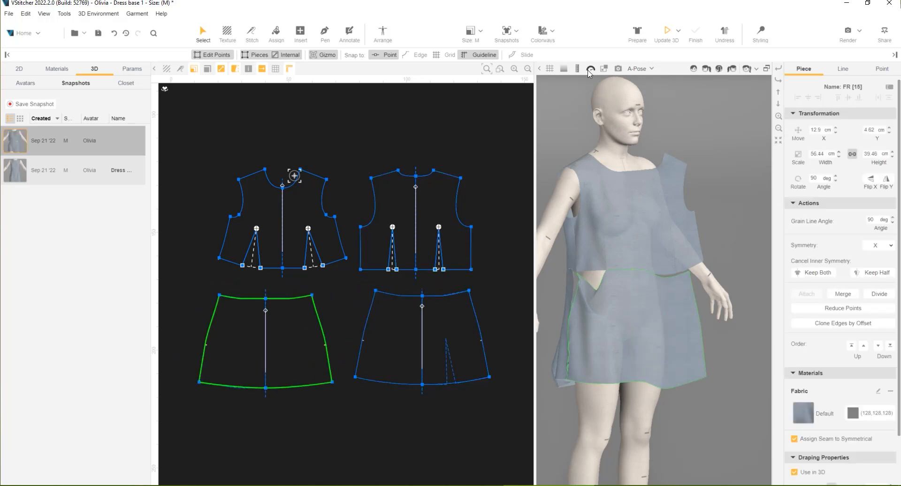
# Prepare the pieces around the avatar and stitch the bodice's missing shoulder and side seams between front and back
pyautogui.click(637, 32)
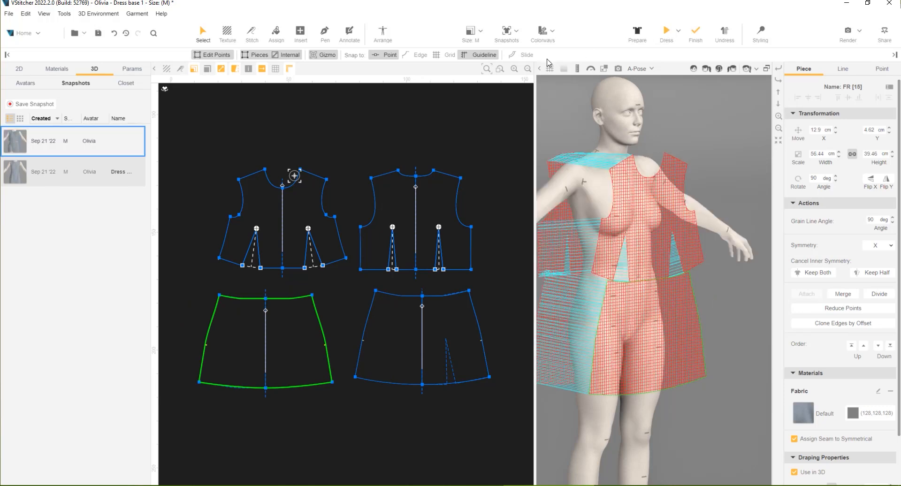
pyautogui.moveTo(456, 138); pyautogui.dragTo(428, 167, button='middle')
pyautogui.click(253, 38)
pyautogui.click(285, 203)
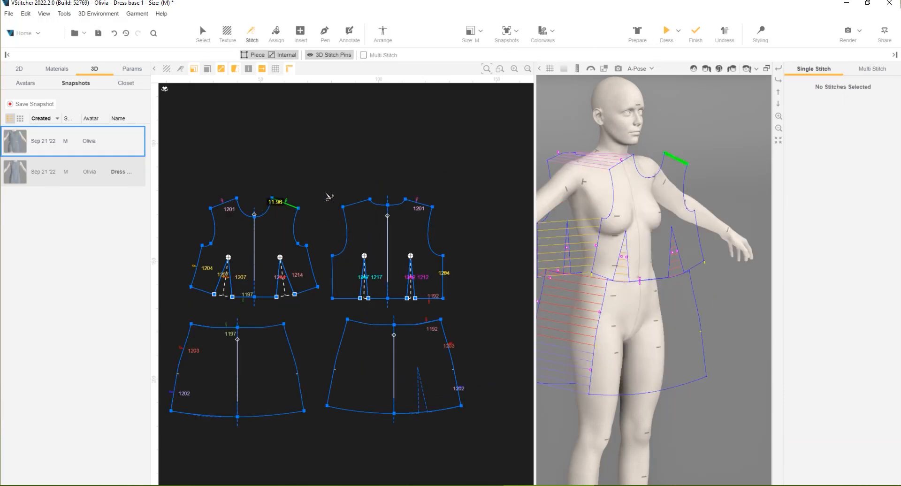
pyautogui.click(352, 210)
pyautogui.click(312, 265)
pyautogui.click(332, 277)
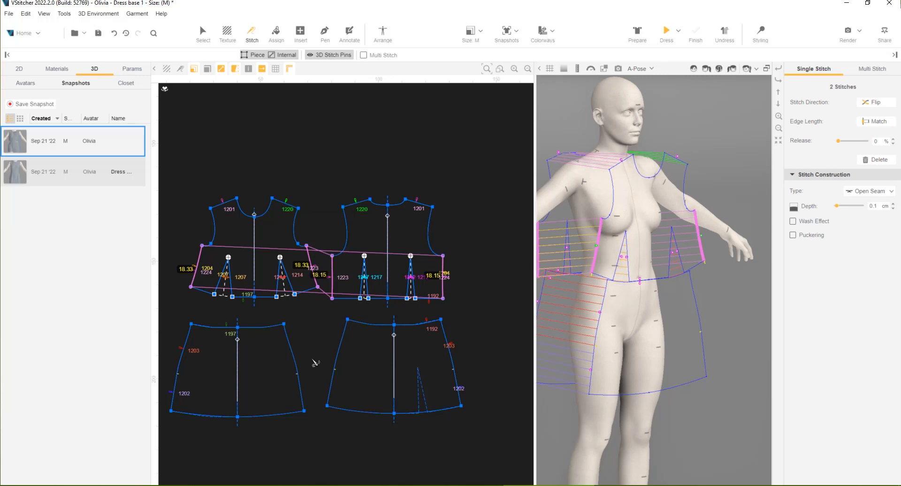
# Stitch the full side seams of the front and back skirts and delete the old partial side stitches
pyautogui.click(294, 353)
pyautogui.click(338, 356)
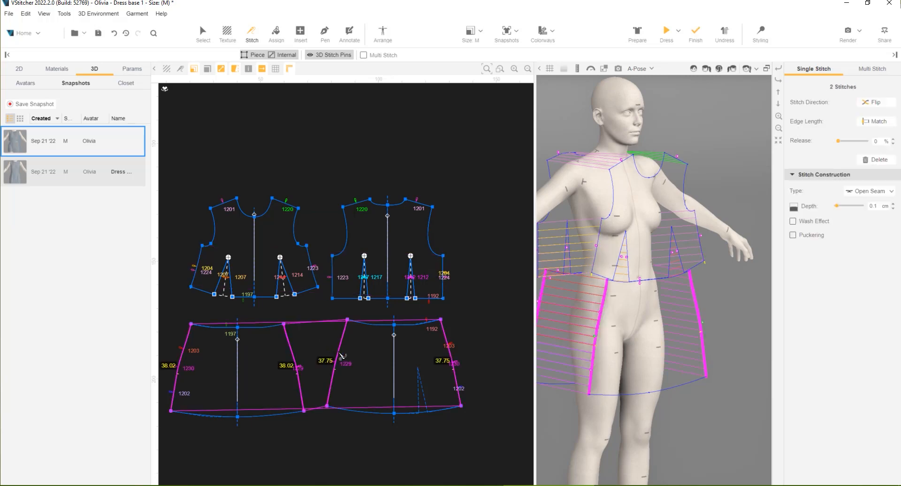
pyautogui.click(180, 350)
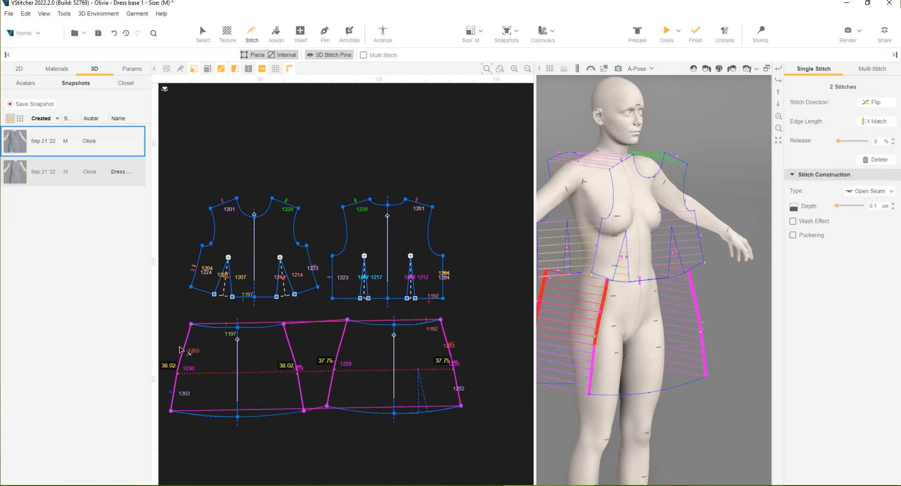
pyautogui.click(172, 396)
pyautogui.press('Delete')
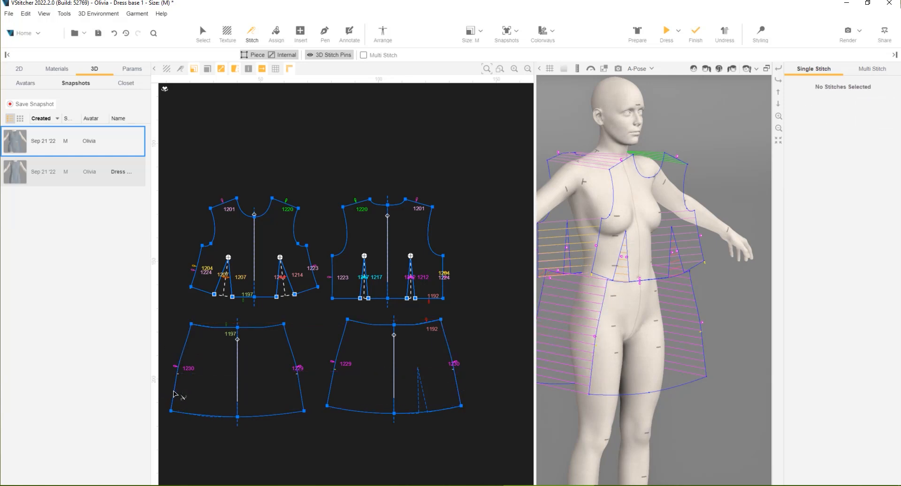
# Delete the old partial waist stitches joining the front and back bodices to their skirts
pyautogui.scroll(3, 176, 387)
pyautogui.click(261, 279)
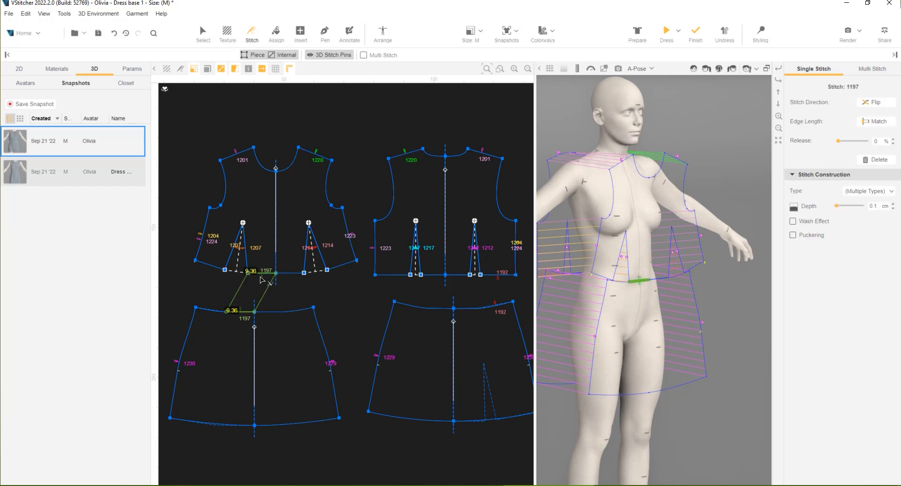
pyautogui.press('Delete')
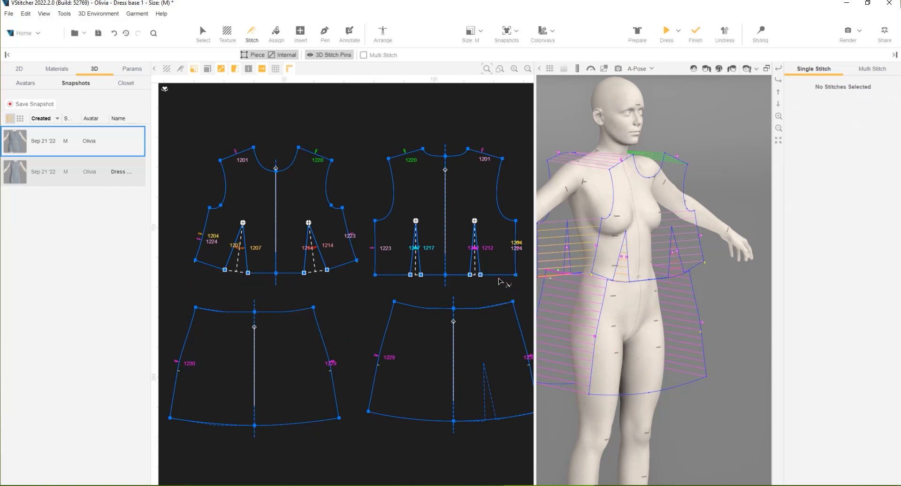
# Multi-stitch the back bodice's two waist edges beside the dart to the back skirt's waist, with symmetry on
pyautogui.click(870, 81)
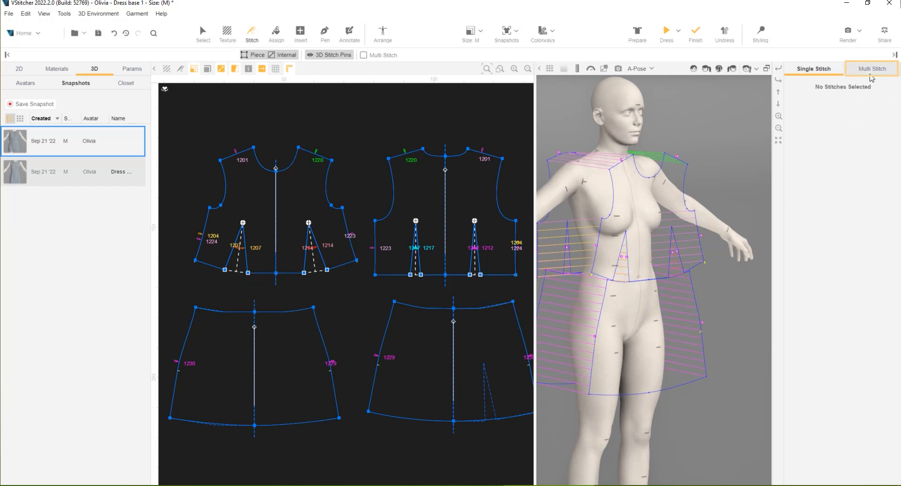
pyautogui.click(462, 275)
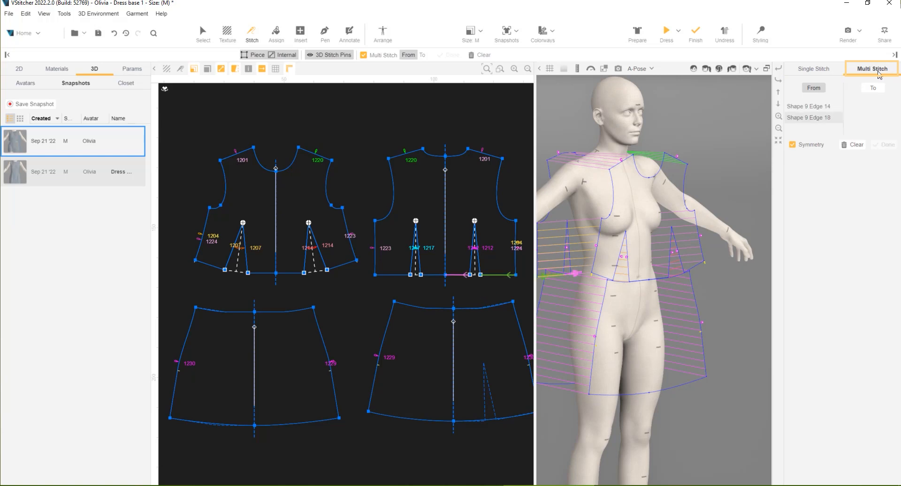
pyautogui.press('Return')
pyautogui.click(501, 305)
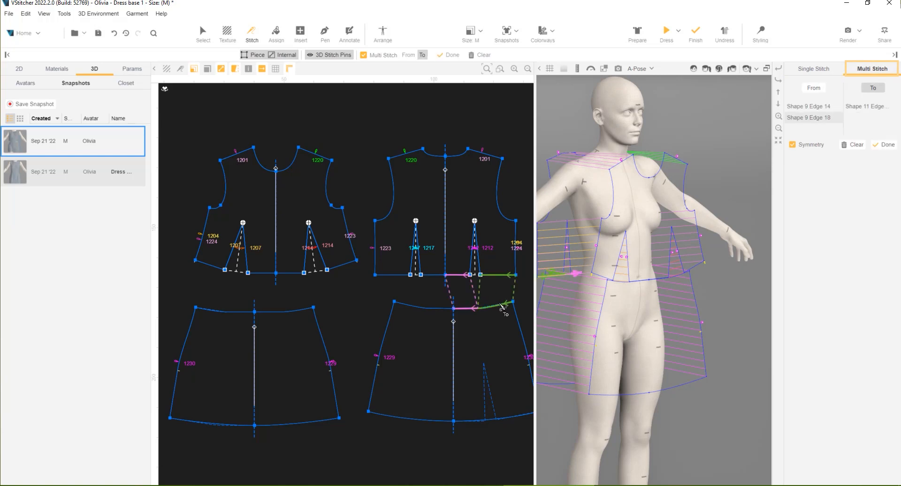
pyautogui.click(884, 145)
# Multi-stitch the front bodice's two waist edges beside the dart to the front skirt's waist, with symmetry on
pyautogui.click(872, 69)
pyautogui.click(296, 274)
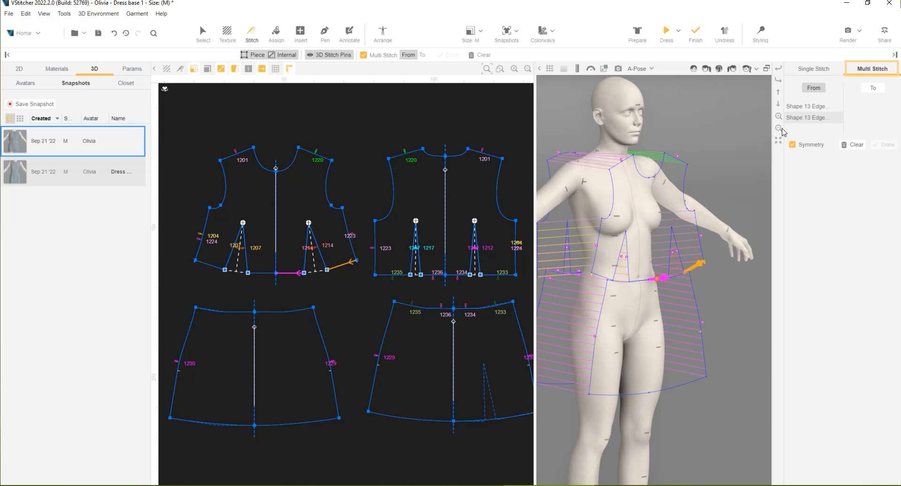
pyautogui.click(872, 88)
pyautogui.click(306, 308)
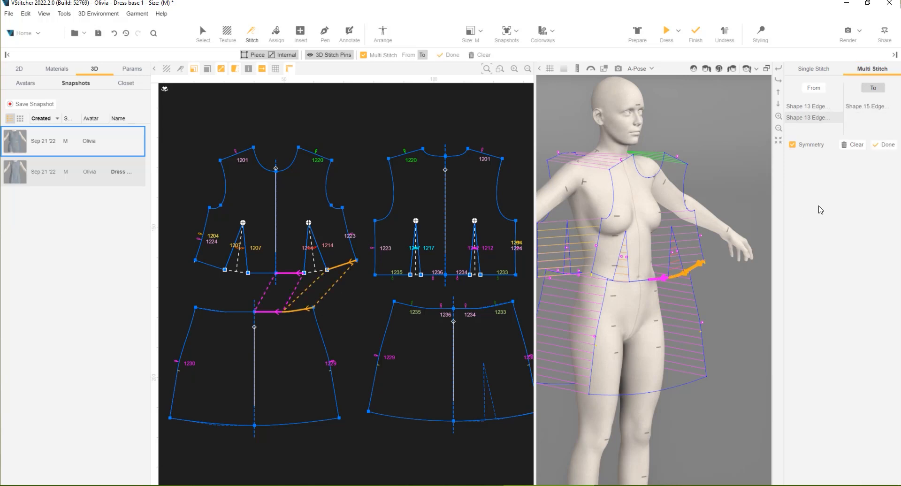
pyautogui.click(882, 147)
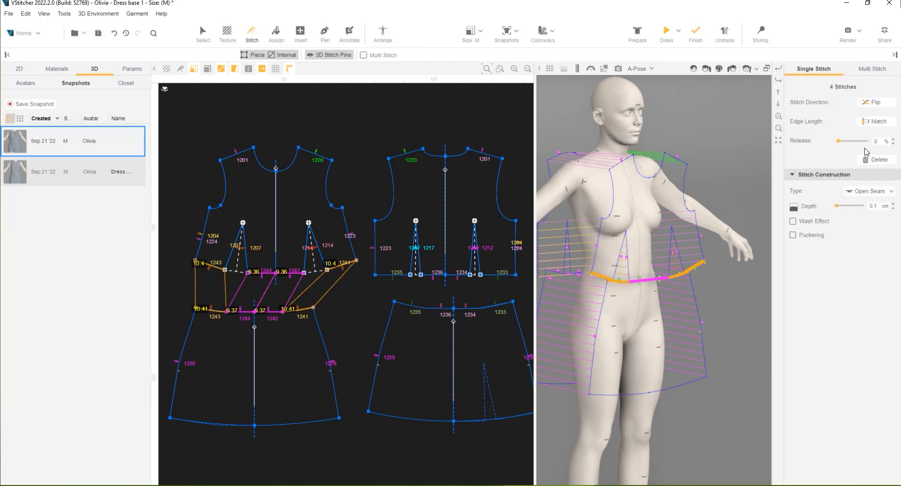
# Dress the avatar in the stitched garment and turn it to face the front
pyautogui.click(666, 32)
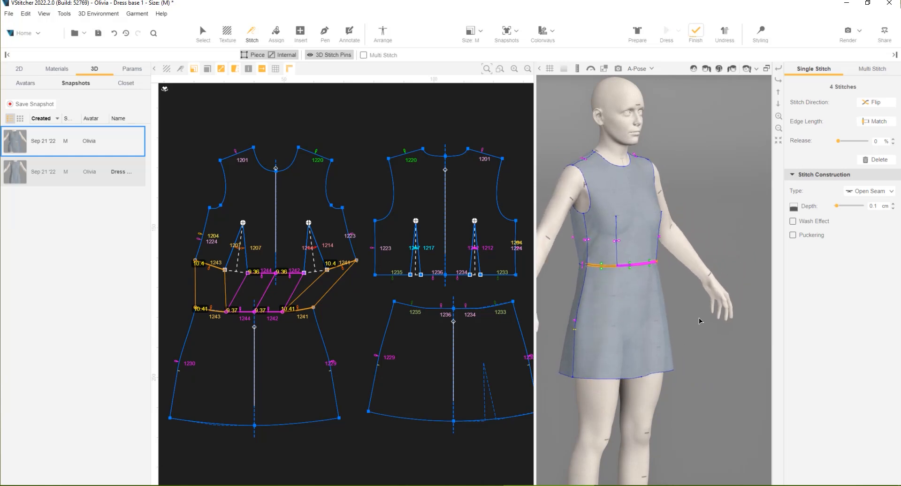
pyautogui.moveTo(710, 351); pyautogui.dragTo(681, 344, button='right')
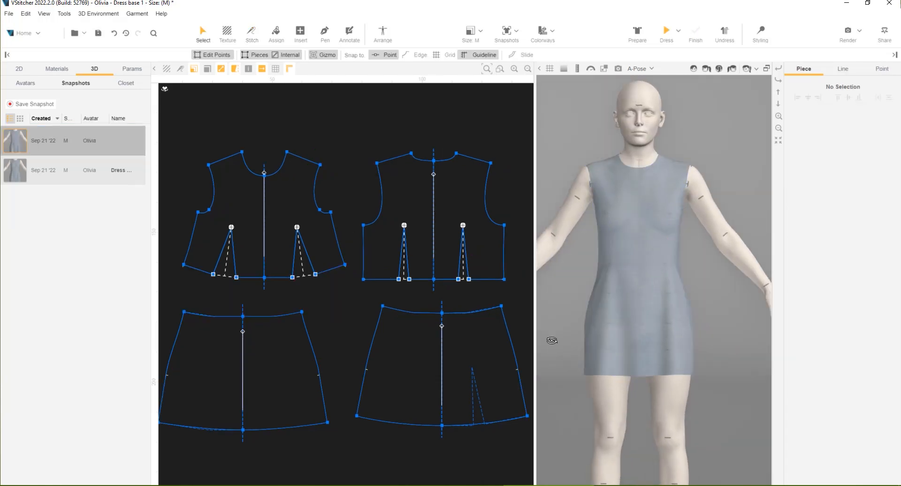
pyautogui.moveTo(551, 340)
pyautogui.mouseDown(button='right')
pyautogui.moveTo(610, 346)
pyautogui.moveTo(647, 315)
pyautogui.moveTo(692, 322)
pyautogui.moveTo(729, 347)
pyautogui.moveTo(548, 348)
pyautogui.mouseUp(button='right')
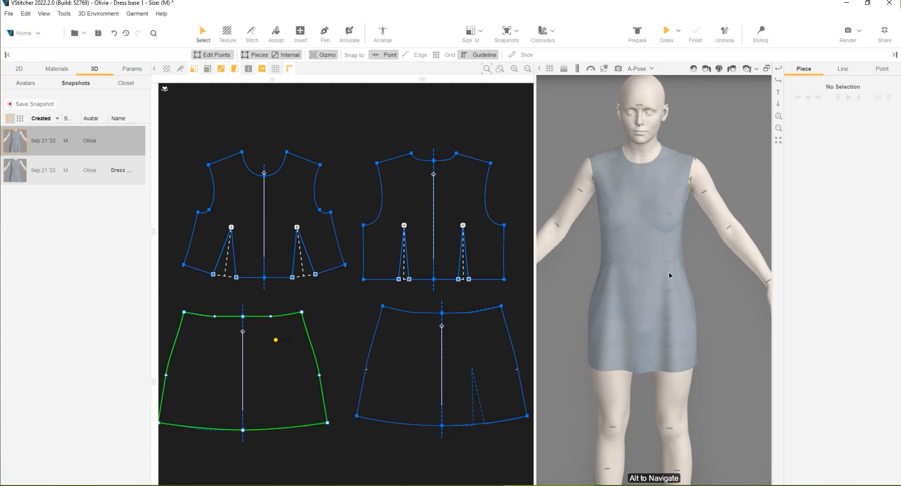
# Take in the bodice waist at the side points, setting the back's outer waist edge to 11.32 cm and the front's to 9.9 cm
pyautogui.scroll(2, 478, 307)
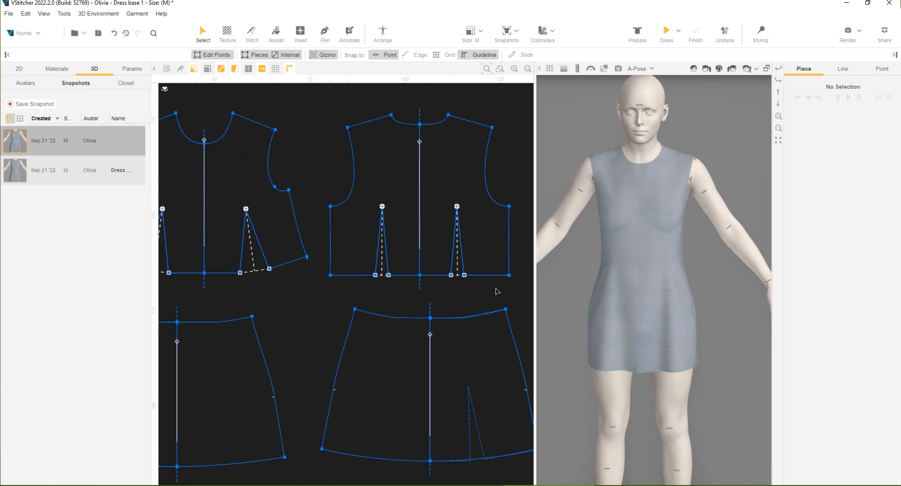
pyautogui.click(509, 275)
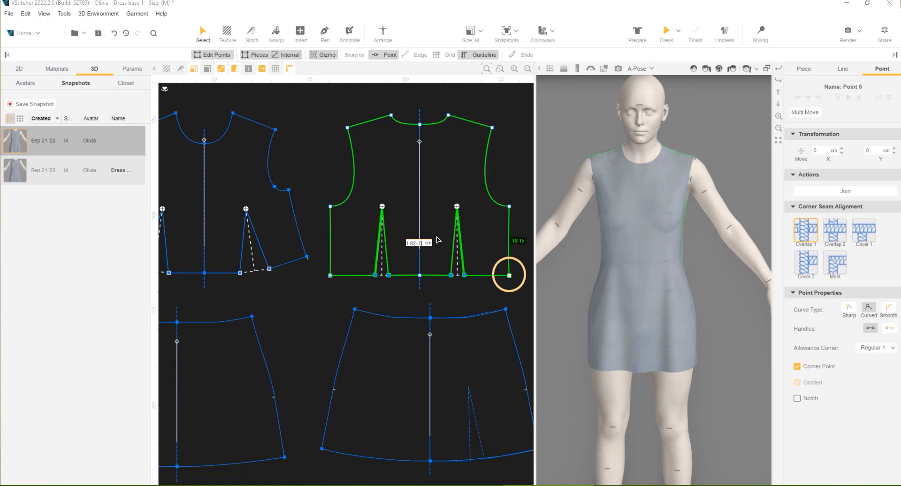
pyautogui.press('Return')
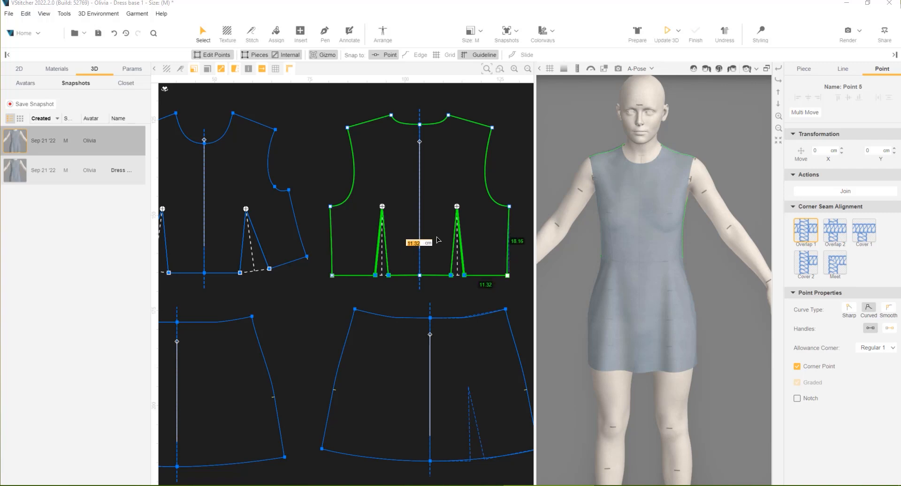
pyautogui.click(307, 257)
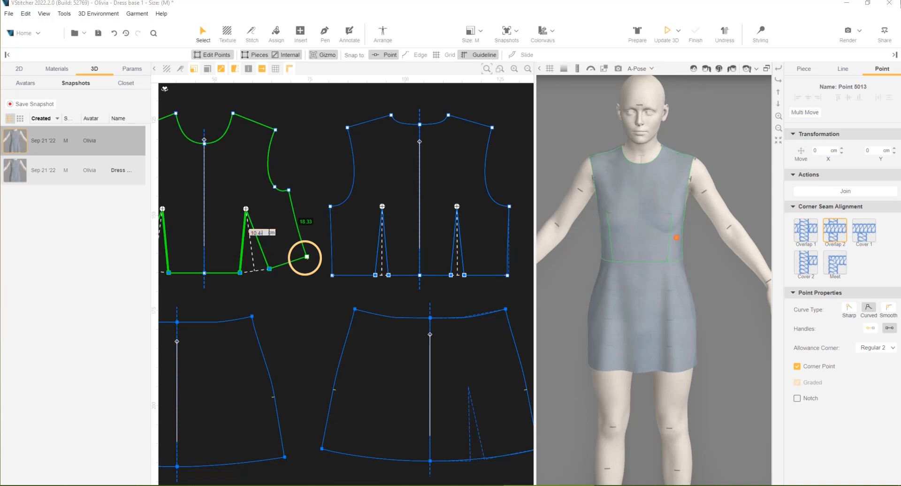
pyautogui.press('Return')
pyautogui.click(232, 295)
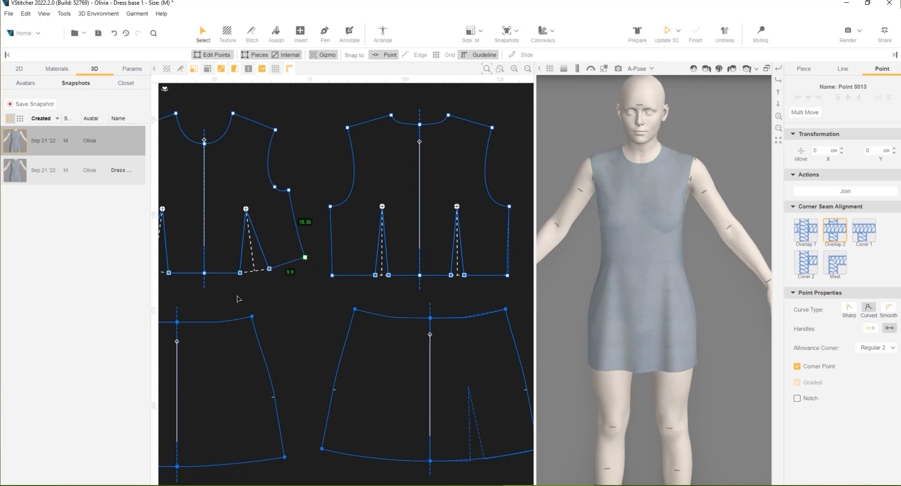
# Take in both skirts' waists at the side points, setting the back's half waist to 19.52 cm, and dress the updated garment
pyautogui.click(252, 316)
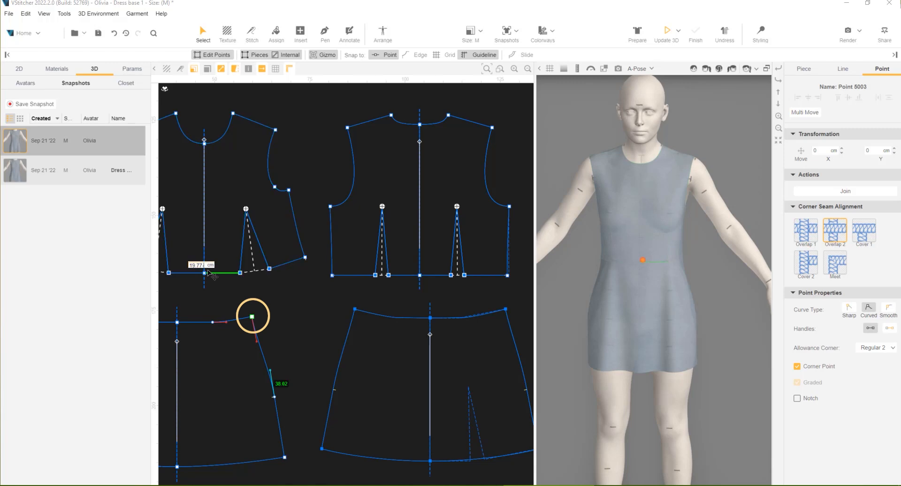
pyautogui.click(355, 309)
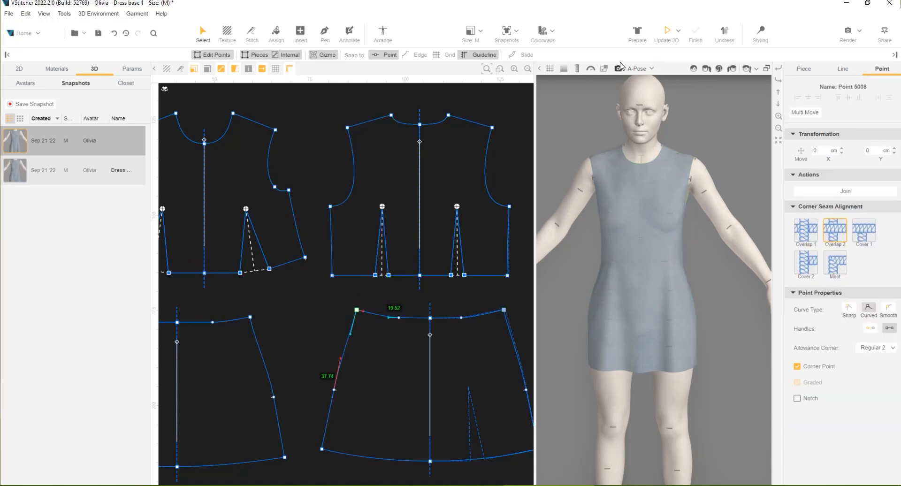
pyautogui.click(666, 32)
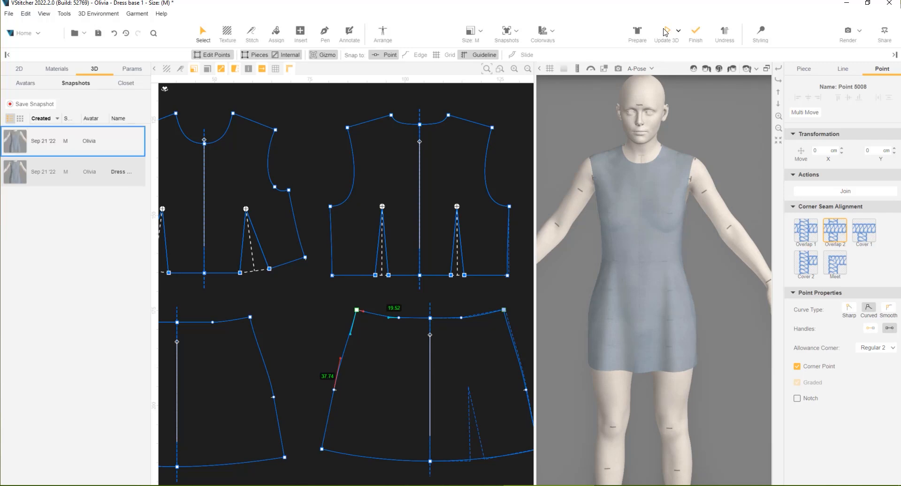
pyautogui.scroll(2, 665, 271)
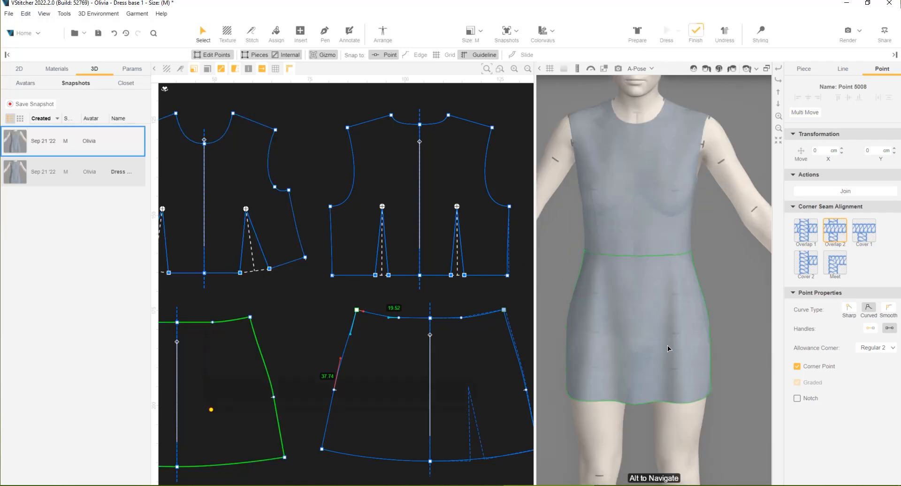
pyautogui.moveTo(593, 427)
pyautogui.mouseDown(button='right')
pyautogui.moveTo(601, 413)
pyautogui.moveTo(641, 427)
pyautogui.moveTo(694, 420)
pyautogui.moveTo(655, 414)
pyautogui.moveTo(708, 417)
pyautogui.moveTo(592, 419)
pyautogui.mouseUp(button='right')
# Lengthen the front and back skirts by sliding their hem edges out 5 cm and update the garment in 3D
pyautogui.scroll(-2, 374, 444)
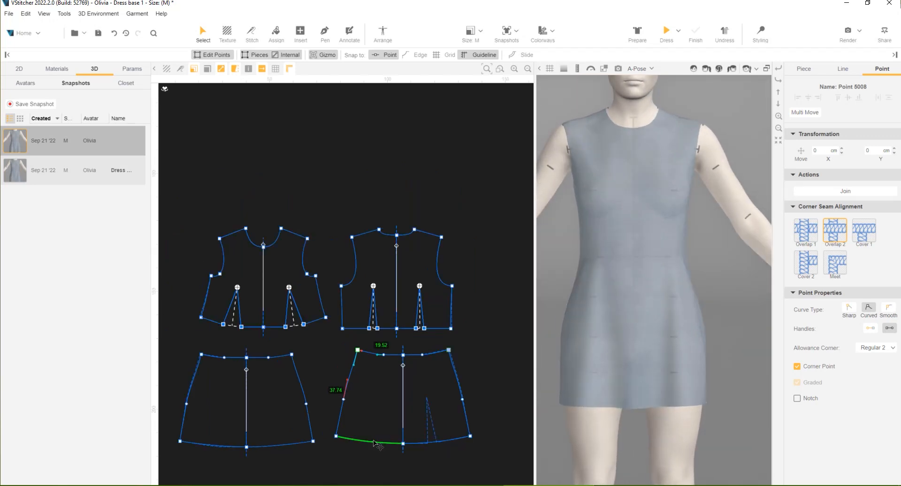
pyautogui.click(517, 54)
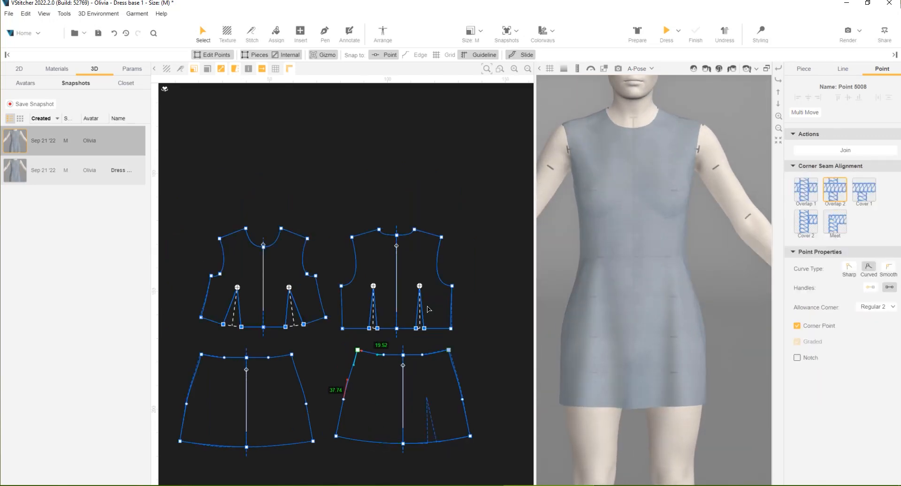
pyautogui.click(369, 441)
pyautogui.keyDown('shift'); pyautogui.click(281, 446); pyautogui.keyUp('shift')
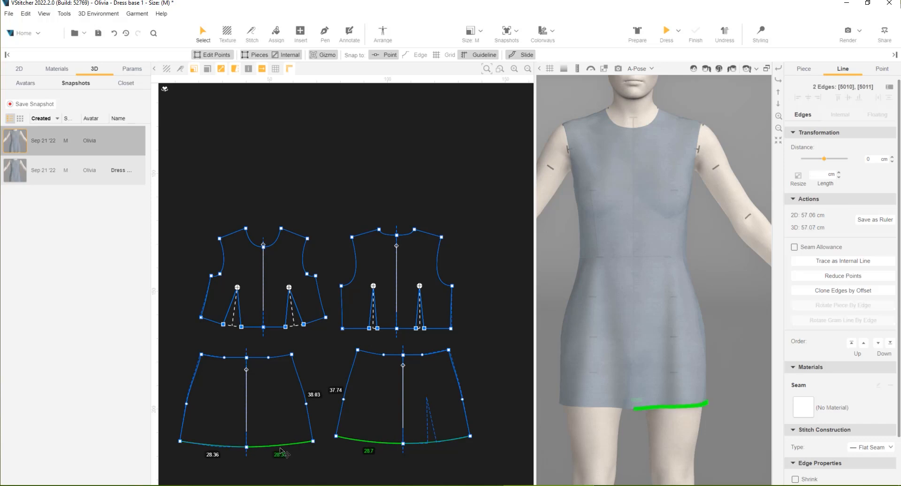
pyautogui.click(871, 159)
pyautogui.press('Return')
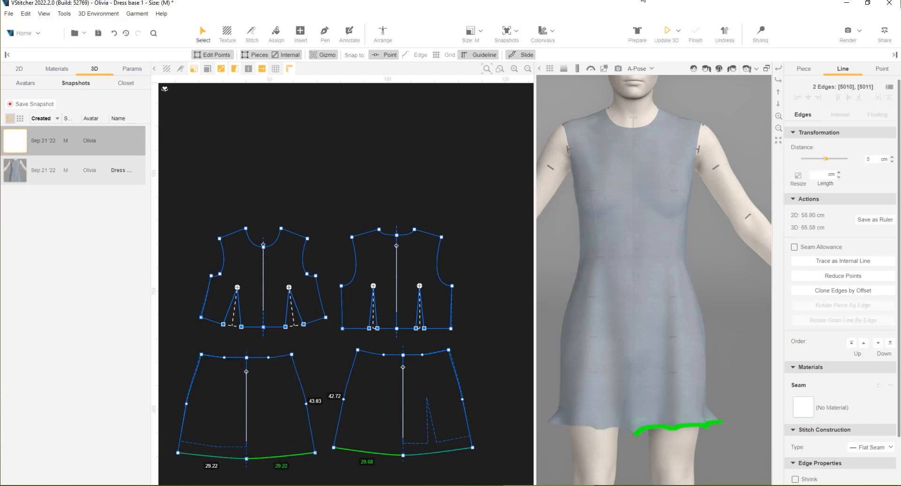
pyautogui.click(668, 36)
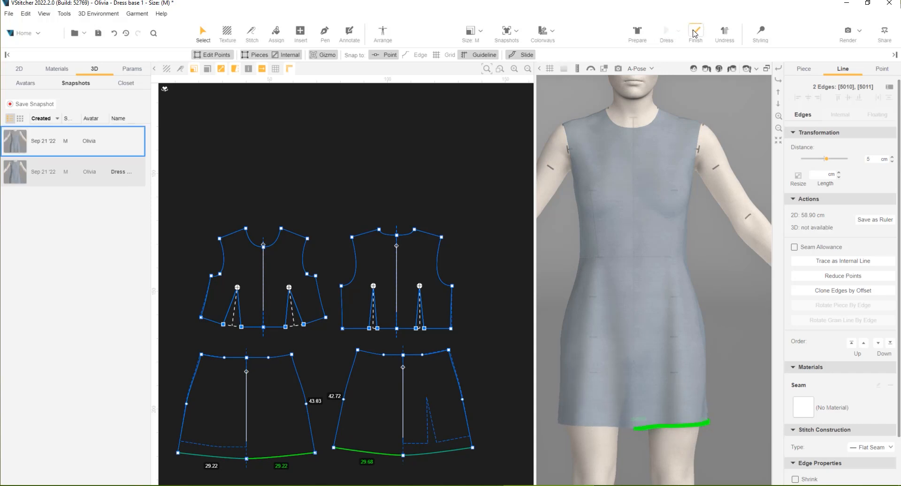
pyautogui.press('Escape')
# Place Slash and Spread lines across the front skirt, about 24 cm wide at the hem and 15 cm at the waist, with the centre section as anchor
pyautogui.click(301, 34)
pyautogui.click(312, 55)
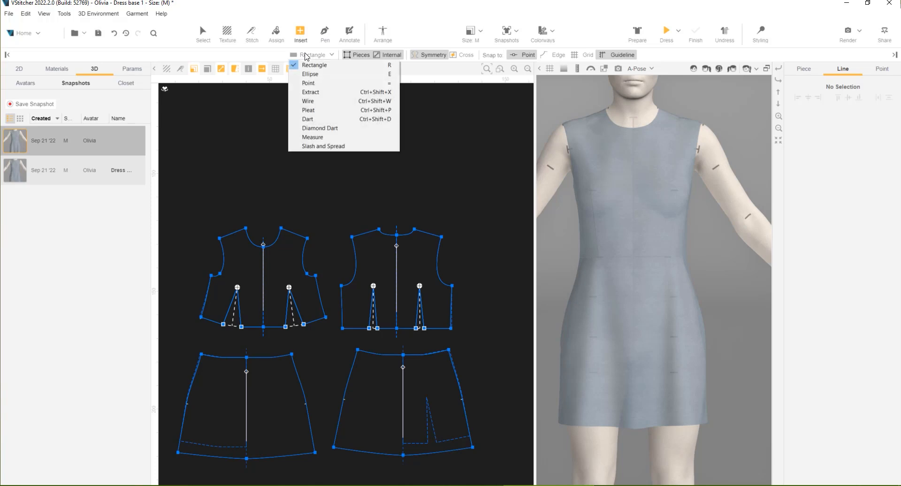
pyautogui.click(323, 146)
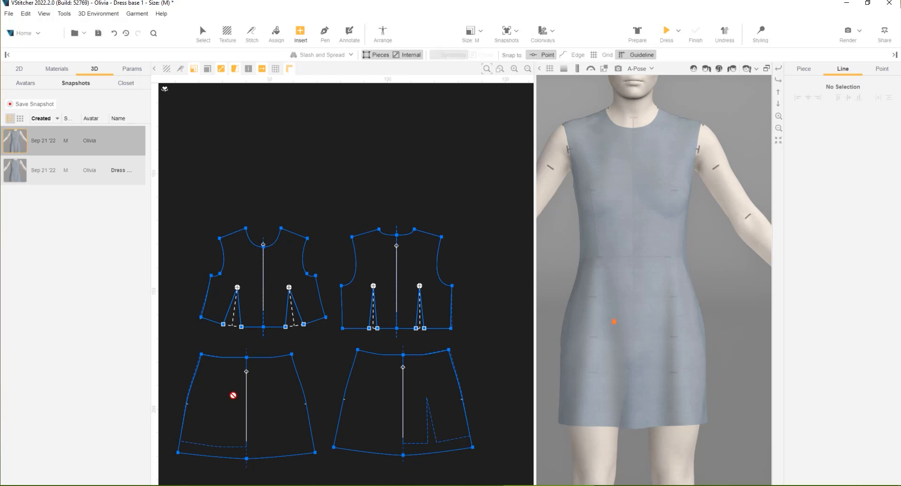
pyautogui.click(238, 458)
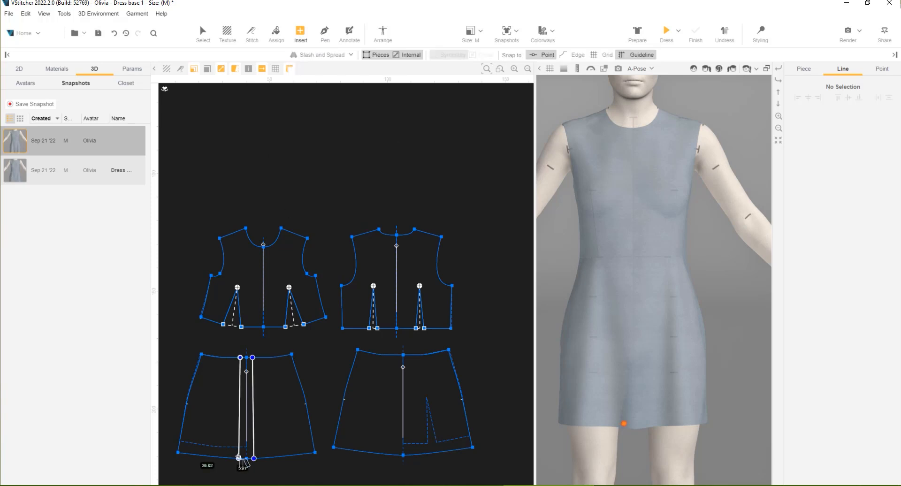
pyautogui.click(196, 454)
pyautogui.moveTo(196, 455); pyautogui.dragTo(184, 453)
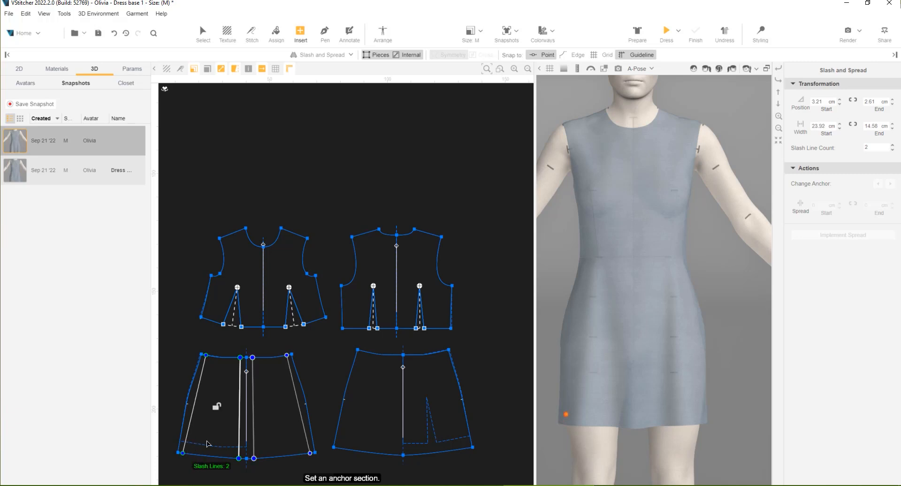
pyautogui.click(250, 428)
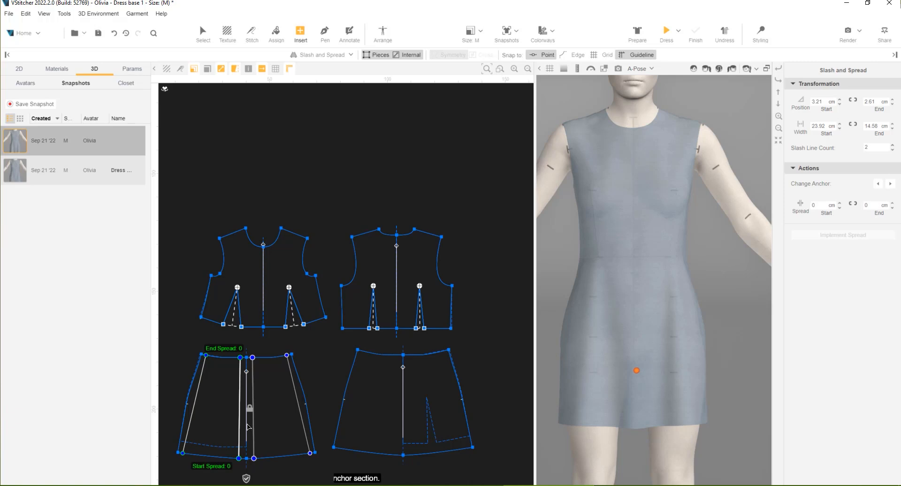
# Set the front skirt's slash line count to 4 and its hem spread to 3 cm
pyautogui.moveTo(879, 147); pyautogui.dragTo(839, 147)
pyautogui.write('4')
pyautogui.press('Return')
pyautogui.click(820, 205)
pyautogui.write('3')
pyautogui.press('Return')
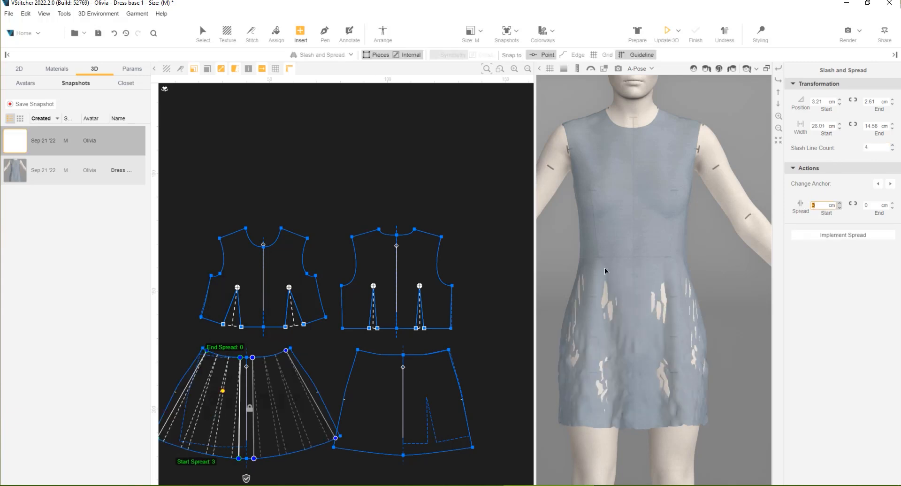
# Place Slash and Spread lines on the back skirt, about 24 cm wide at the hem, using 4 lines and a 3 cm hem spread
pyautogui.click(388, 445)
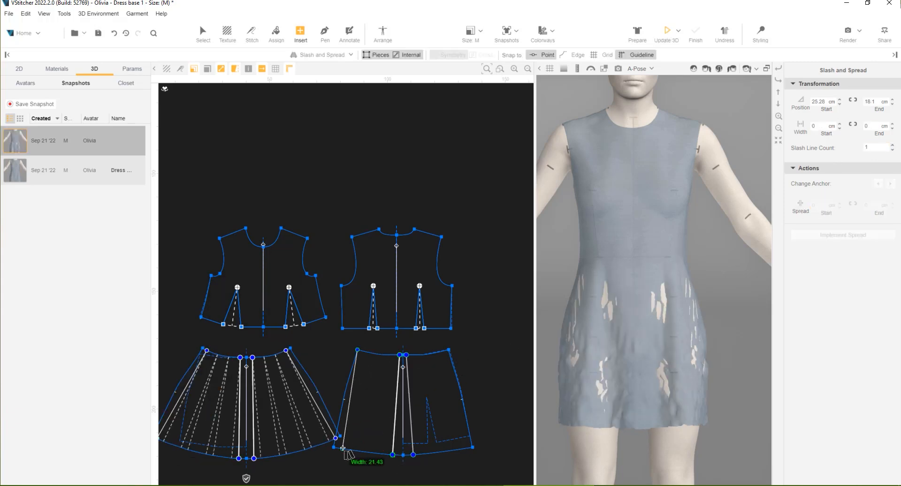
pyautogui.scroll(3, 416, 449)
pyautogui.click(875, 147)
pyautogui.write('4.25')
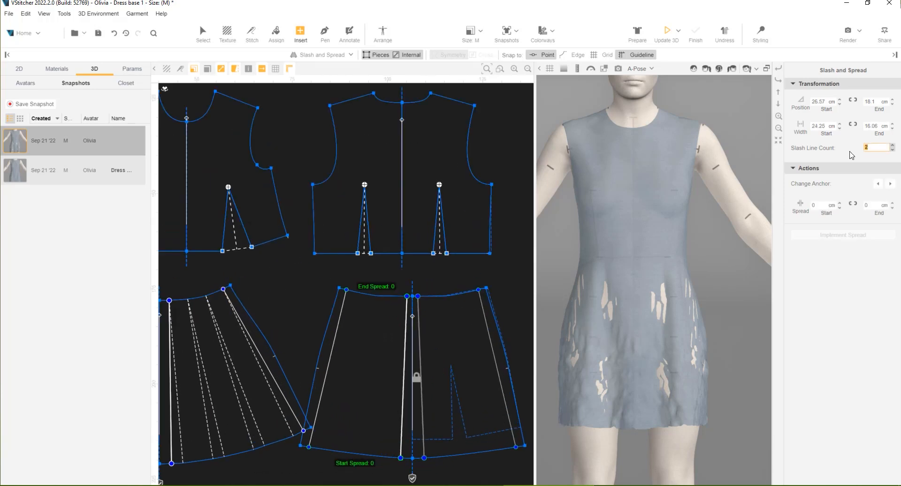
pyautogui.click(818, 205)
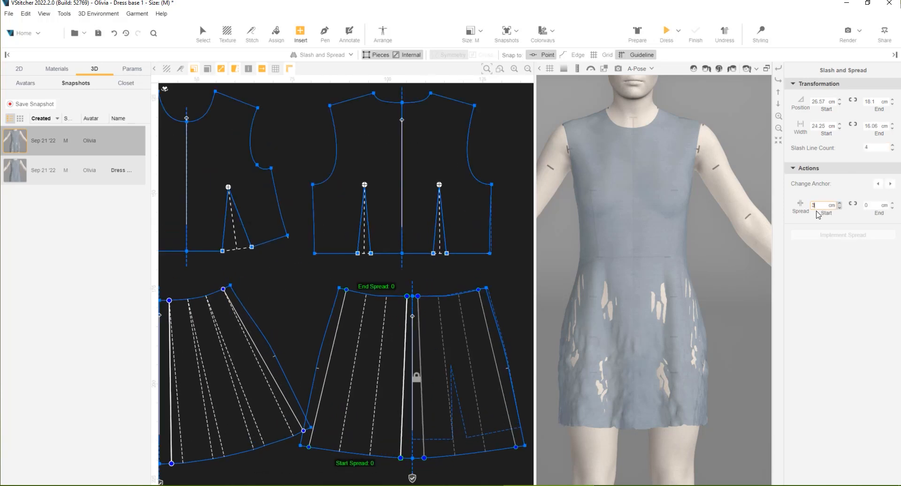
pyautogui.press('Return')
# Update the garment in 3D to check the flare of both skirts
pyautogui.click(670, 34)
pyautogui.scroll(3, 663, 280)
pyautogui.scroll(3, 663, 280)
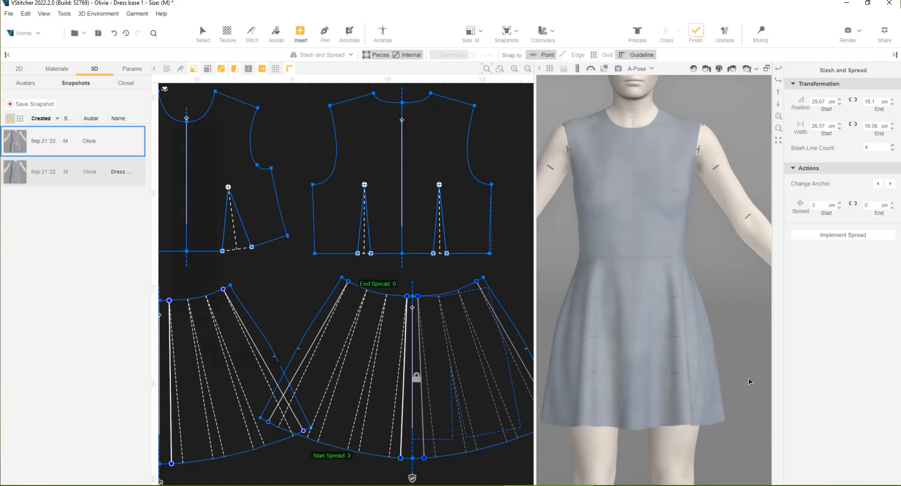
pyautogui.moveTo(747, 378)
pyautogui.mouseDown(button='right')
pyautogui.moveTo(678, 382)
pyautogui.moveTo(746, 378)
pyautogui.mouseUp(button='right')
# Set the back skirt's slash line count to 5 and its hem spread to 2.5 cm
pyautogui.click(875, 148)
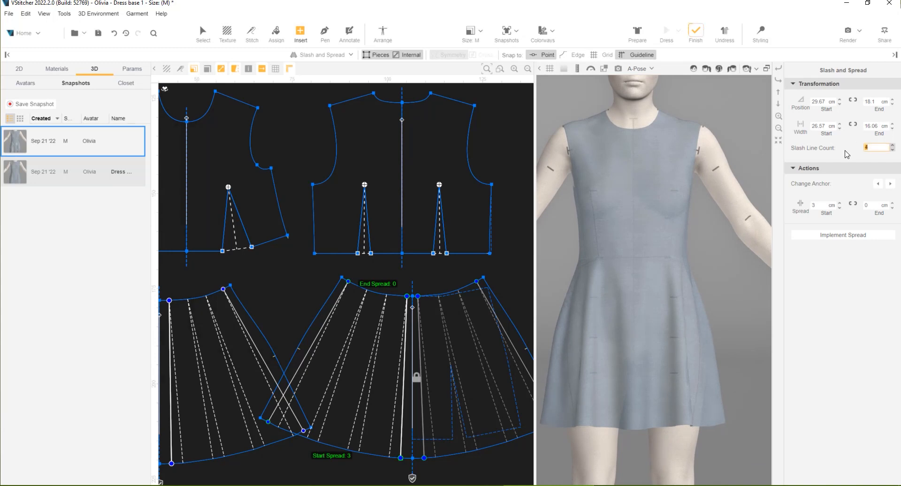
pyautogui.write('5')
pyautogui.press('Return')
pyautogui.click(816, 206)
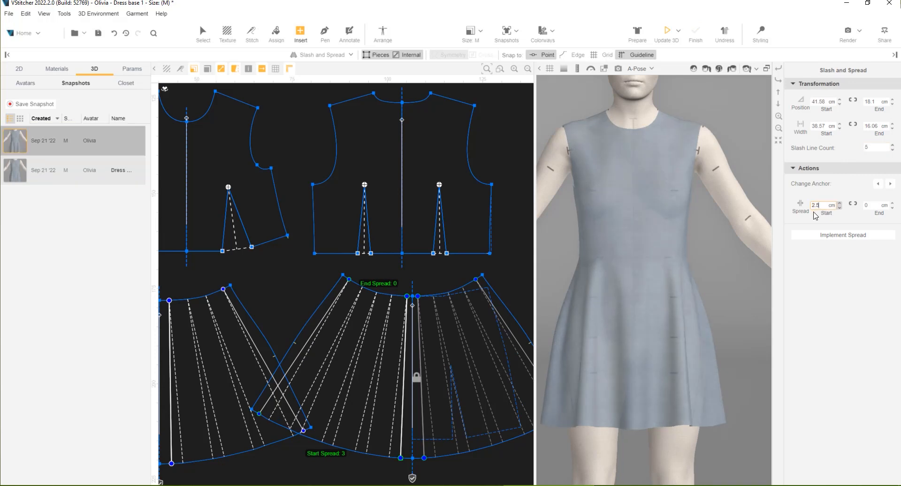
pyautogui.press('Return')
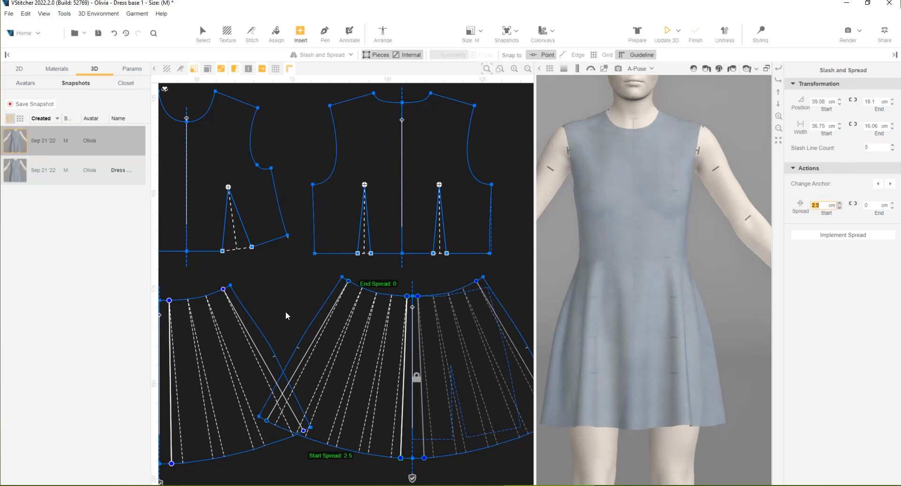
# Set the front skirt's slash line count to 5 and its hem spread to 2.5 cm, and update the garment in 3D
pyautogui.moveTo(413, 302); pyautogui.dragTo(379, 316, button='middle')
pyautogui.click(297, 474)
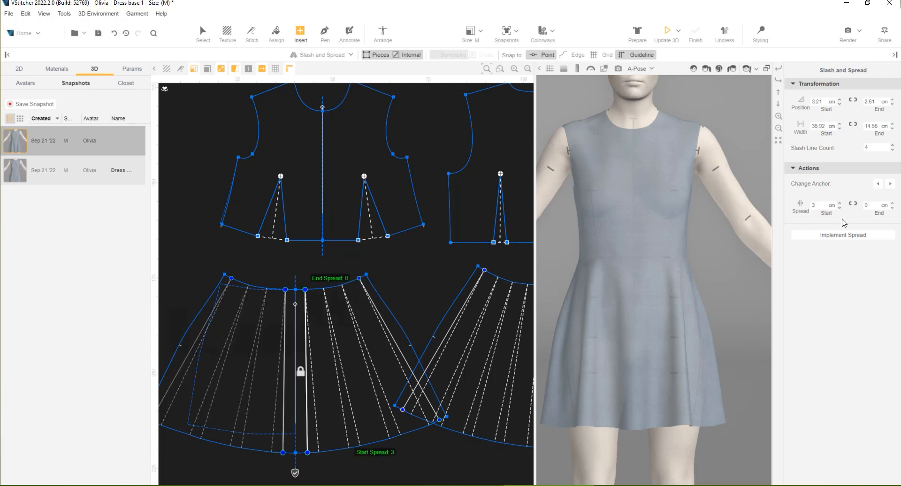
pyautogui.moveTo(879, 147); pyautogui.dragTo(835, 148)
pyautogui.press('Return')
pyautogui.moveTo(828, 205); pyautogui.dragTo(810, 209)
pyautogui.write('2.5')
pyautogui.press('Return')
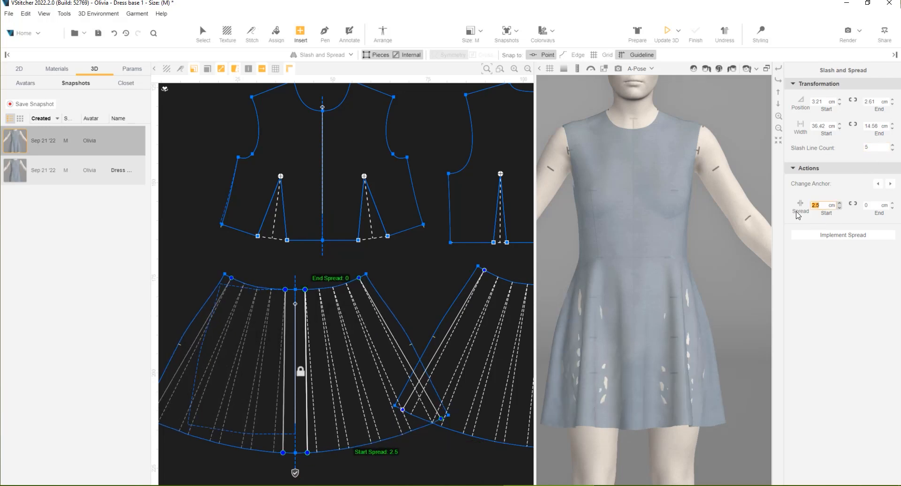
pyautogui.click(669, 33)
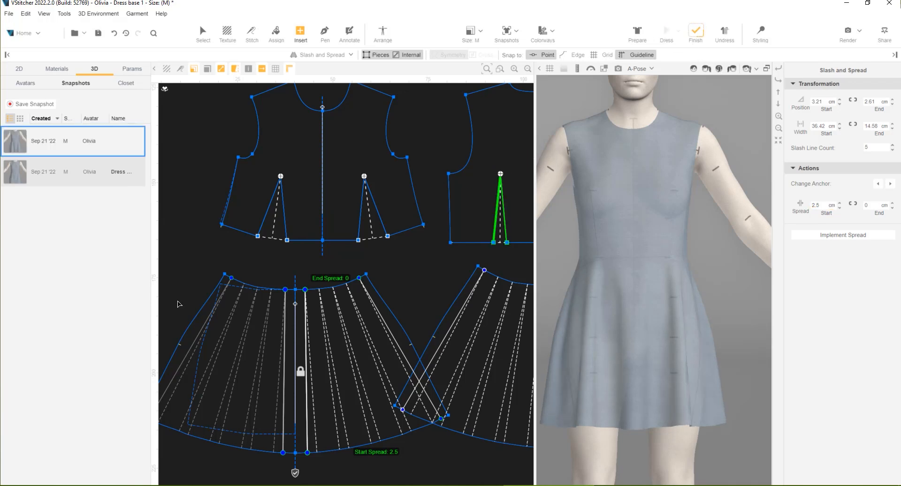
# Implement the spread on the front skirt and the back skirt
pyautogui.scroll(-1, 328, 301)
pyautogui.moveTo(379, 272); pyautogui.dragTo(348, 233, button='middle')
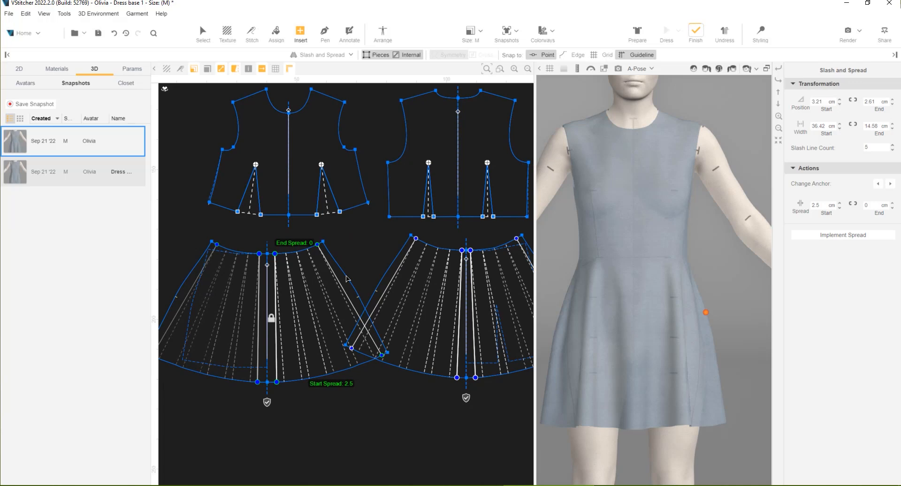
pyautogui.click(267, 403)
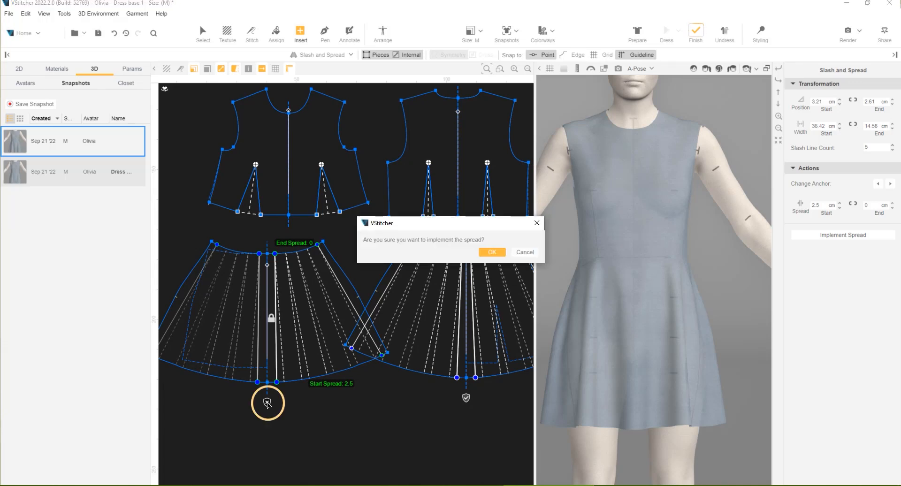
pyautogui.click(492, 253)
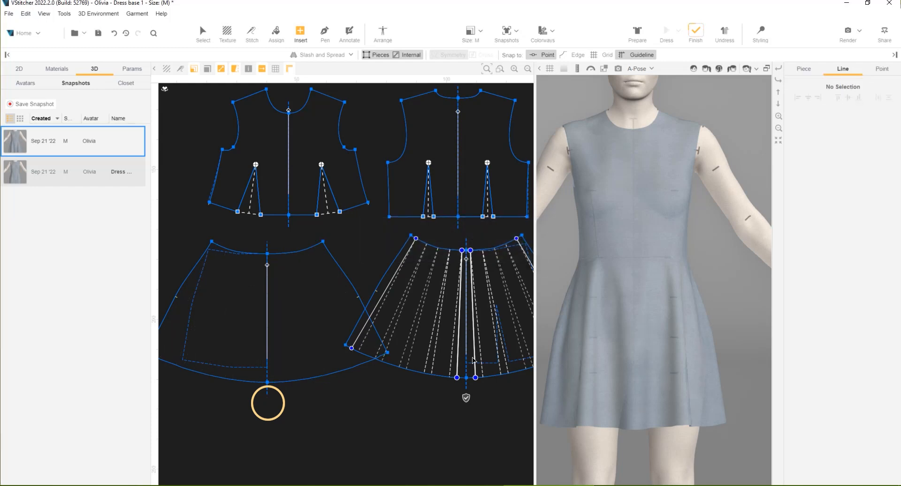
pyautogui.click(466, 397)
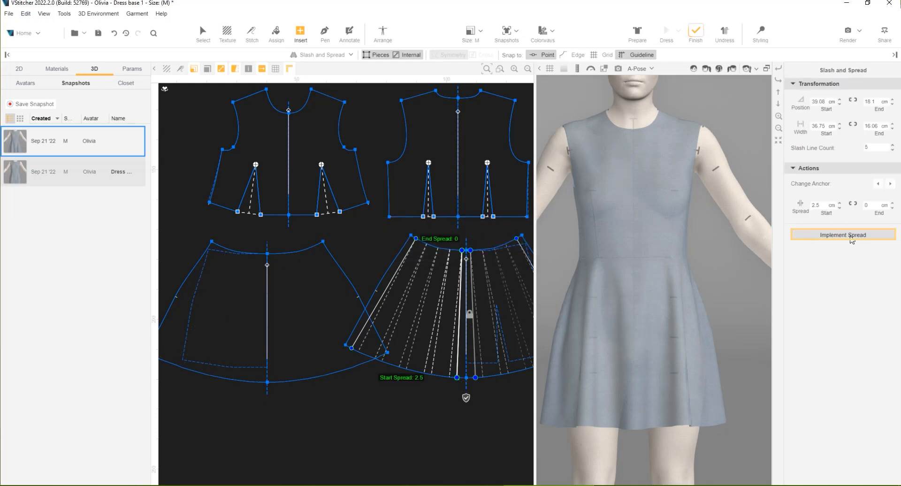
pyautogui.click(851, 240)
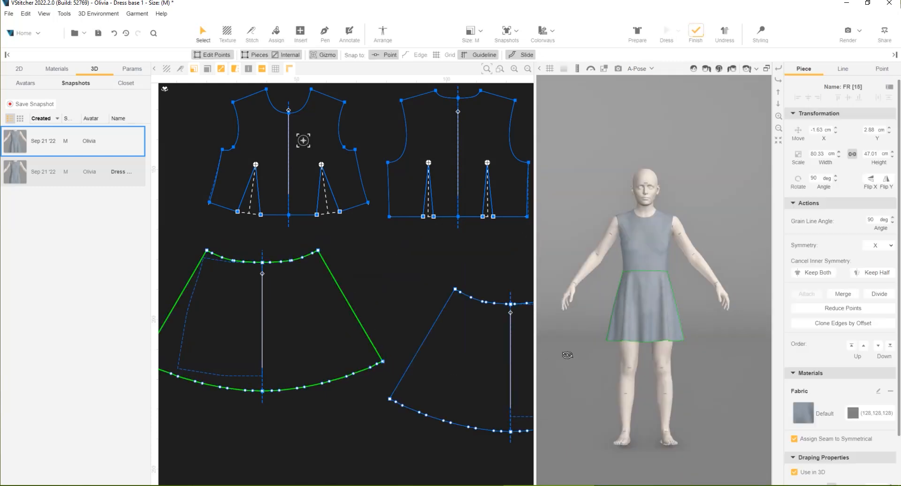
# View the flared dress from the side and reduce the points along the back skirt's hem
pyautogui.moveTo(568, 356); pyautogui.dragTo(638, 382)
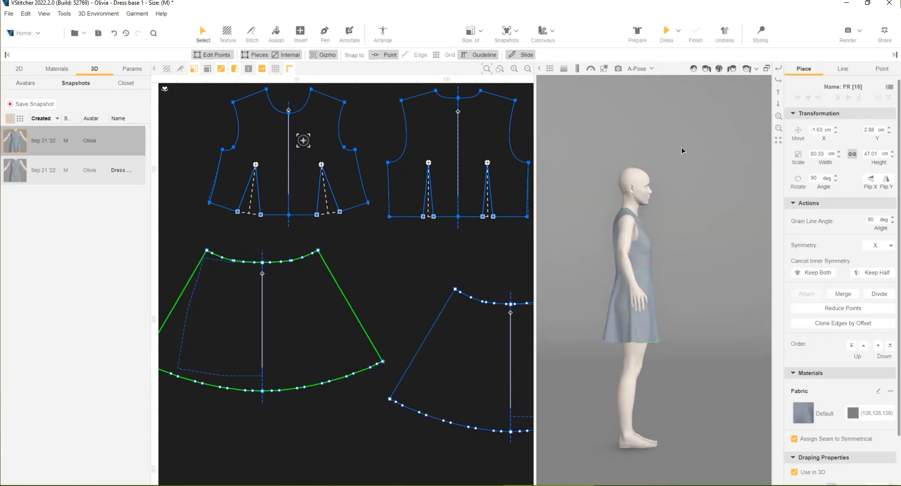
pyautogui.scroll(5, 635, 327)
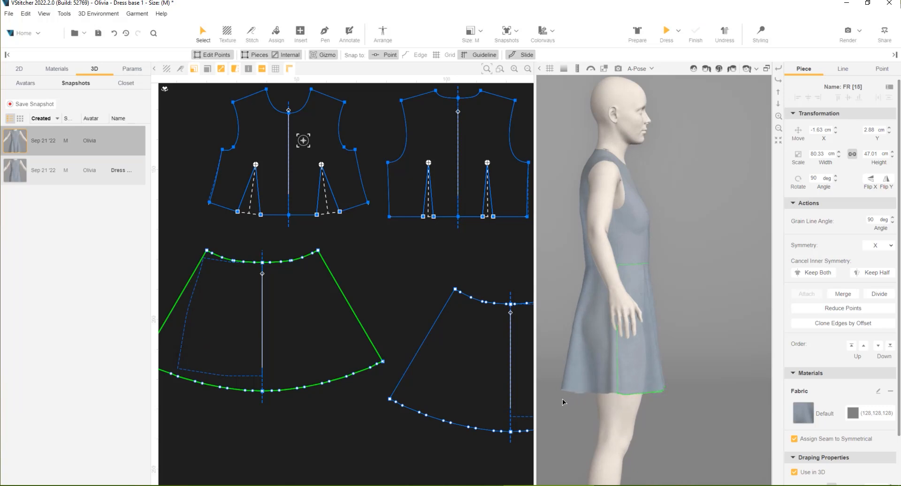
pyautogui.moveTo(442, 383); pyautogui.dragTo(310, 348, button='middle')
pyautogui.moveTo(555, 321); pyautogui.dragTo(579, 324)
pyautogui.click(377, 395)
pyautogui.click(378, 397)
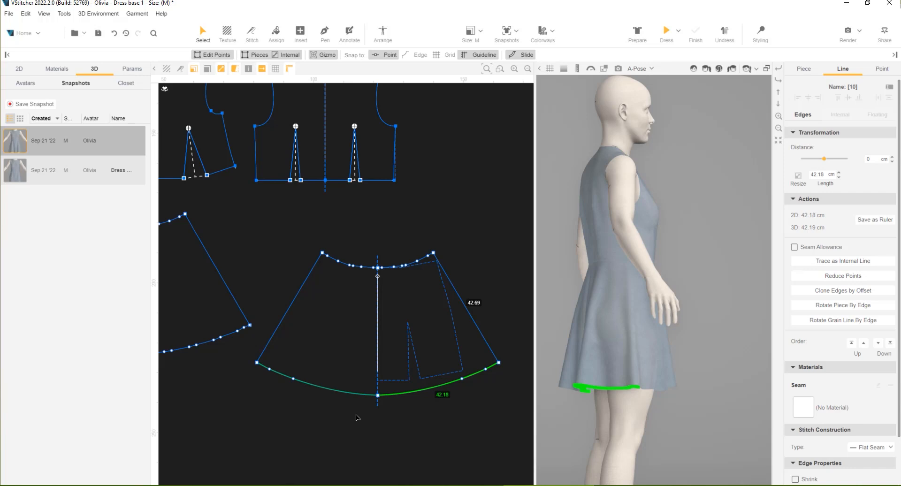
# Start a Multi Move on the back skirt's centre hem point and pin the skirt's corner points
pyautogui.scroll(1, 358, 417)
pyautogui.click(380, 393)
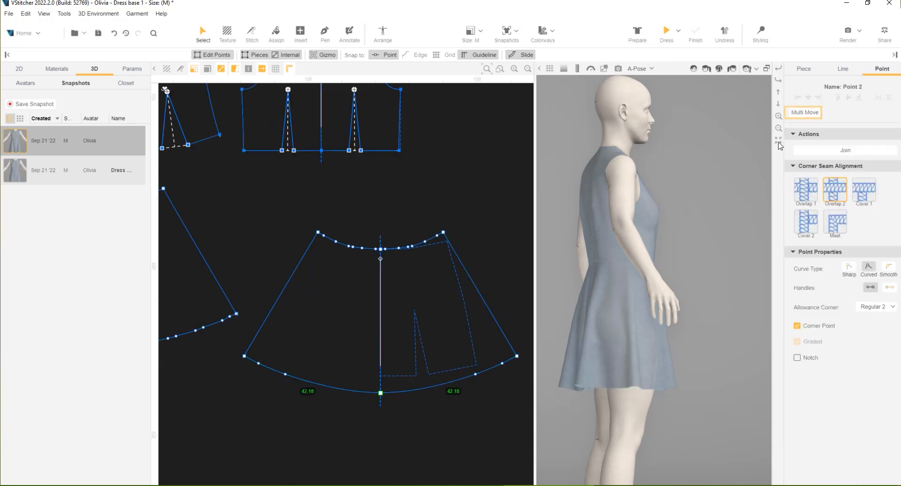
pyautogui.click(811, 113)
pyautogui.scroll(1, 357, 422)
pyautogui.click(313, 208)
pyautogui.keyDown('shift'); pyautogui.click(454, 208); pyautogui.keyUp('shift')
pyautogui.click(829, 112)
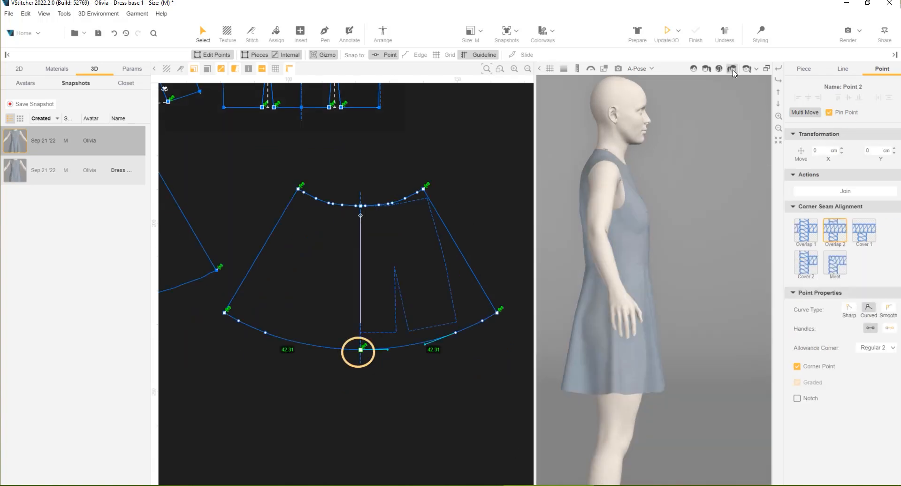
# Move the back skirt's centre hem point 1.5 cm in Y and update the garment in 3D
pyautogui.click(875, 150)
pyautogui.press('Return')
pyautogui.click(667, 32)
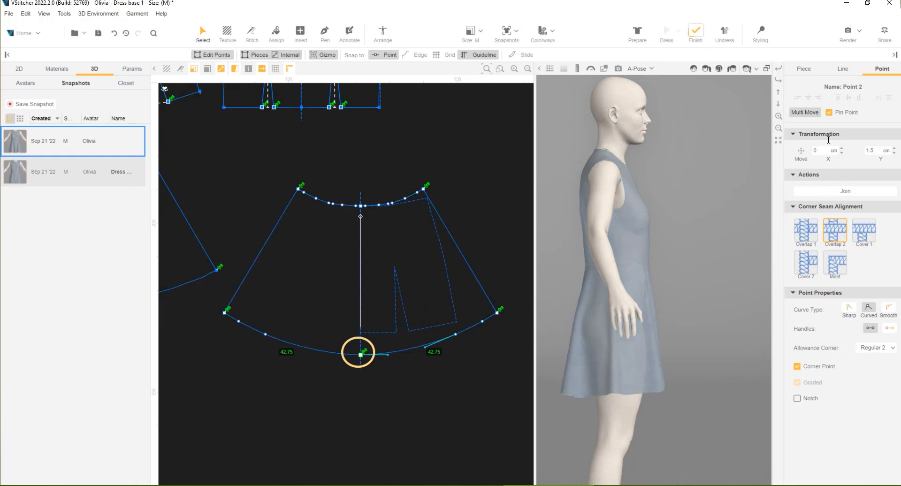
# Set the centre back hem point's Y move to 1 cm and update the garment in 3D
pyautogui.doubleClick(870, 151)
pyautogui.write('1')
pyautogui.press('Return')
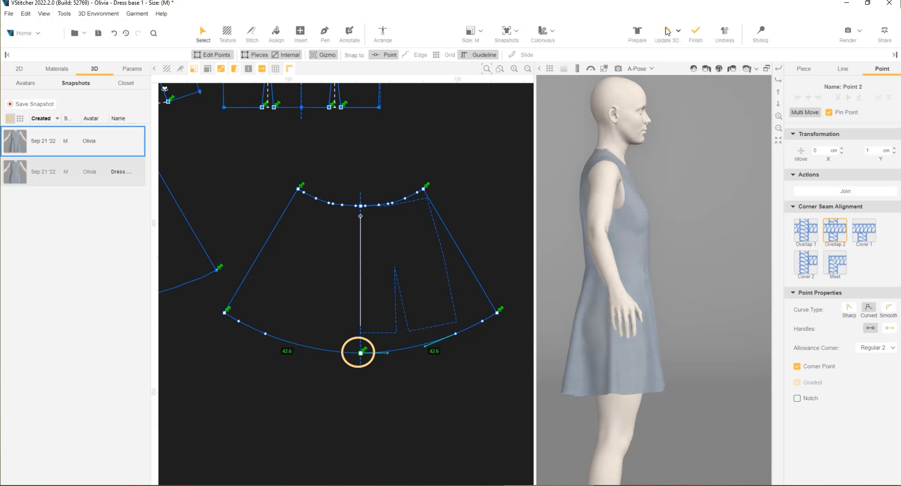
pyautogui.moveTo(706, 379); pyautogui.dragTo(642, 378)
# Reduce the points along the front skirt's hem
pyautogui.scroll(-1, 218, 289)
pyautogui.moveTo(230, 342); pyautogui.dragTo(407, 420, button='middle')
pyautogui.scroll(1, 375, 378)
pyautogui.click(364, 363)
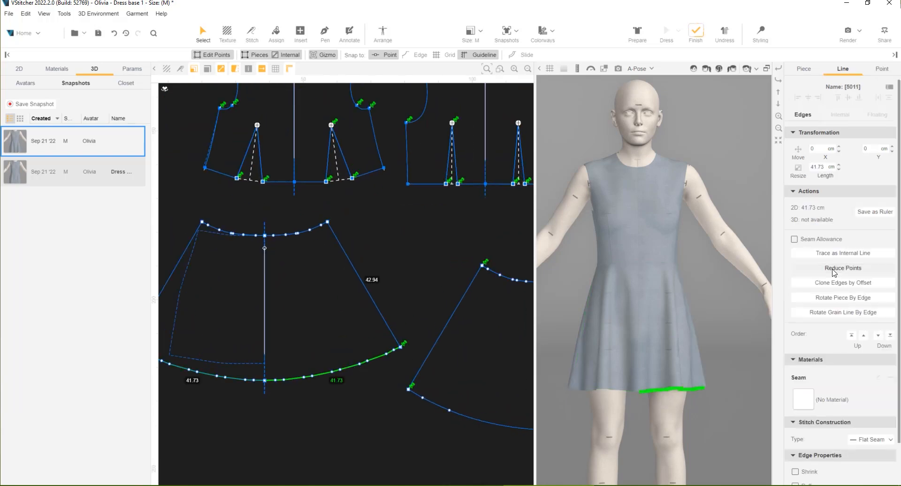
pyautogui.click(367, 361)
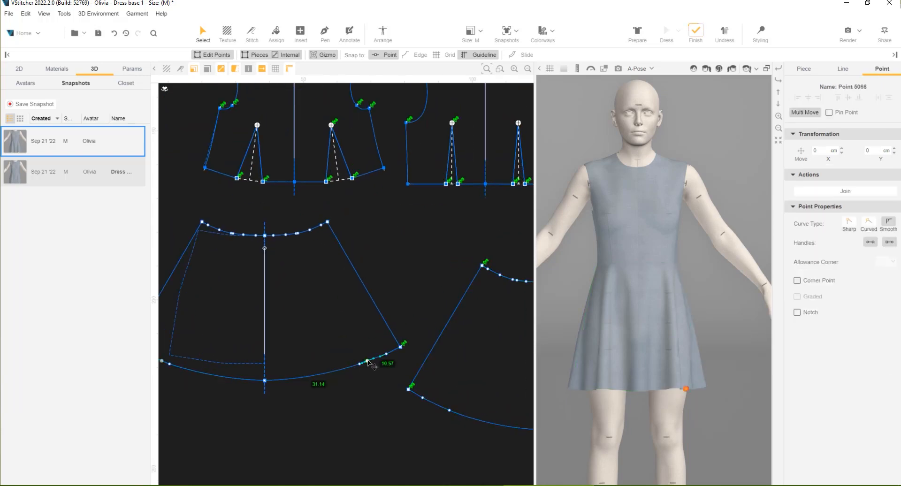
pyautogui.press('Escape')
# Reduce the points along the waist edges of the front and back skirts
pyautogui.scroll(2, 307, 233)
pyautogui.click(322, 230)
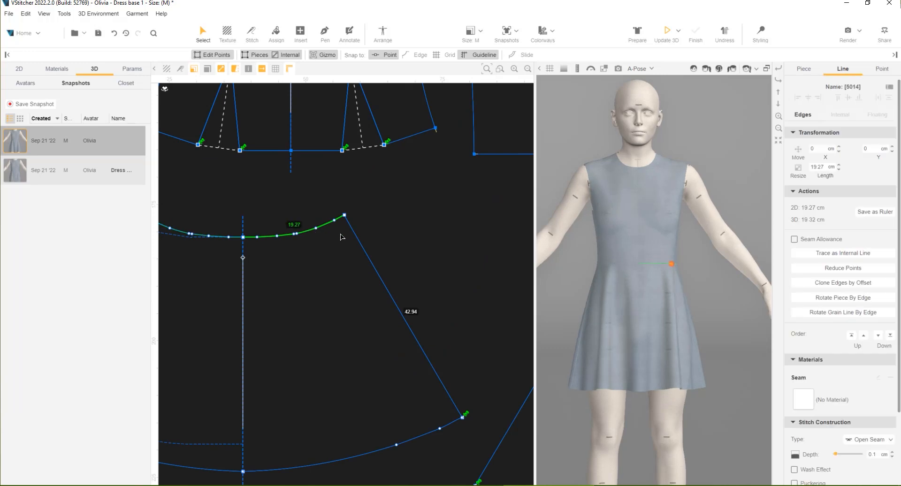
pyautogui.click(843, 268)
pyautogui.scroll(-3, 368, 275)
pyautogui.moveTo(409, 269); pyautogui.dragTo(334, 274, button='middle')
pyautogui.scroll(3, 390, 293)
pyautogui.click(391, 295)
pyautogui.click(855, 269)
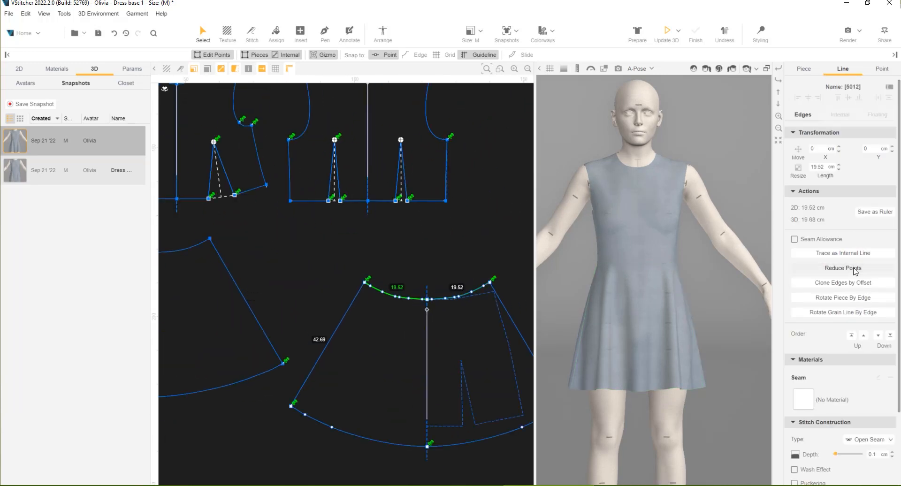
# Measure the front skirt's centre length from waist to hem and check the length of its side seam
pyautogui.scroll(-6, 482, 254)
pyautogui.moveTo(702, 270); pyautogui.dragTo(637, 422, button='right')
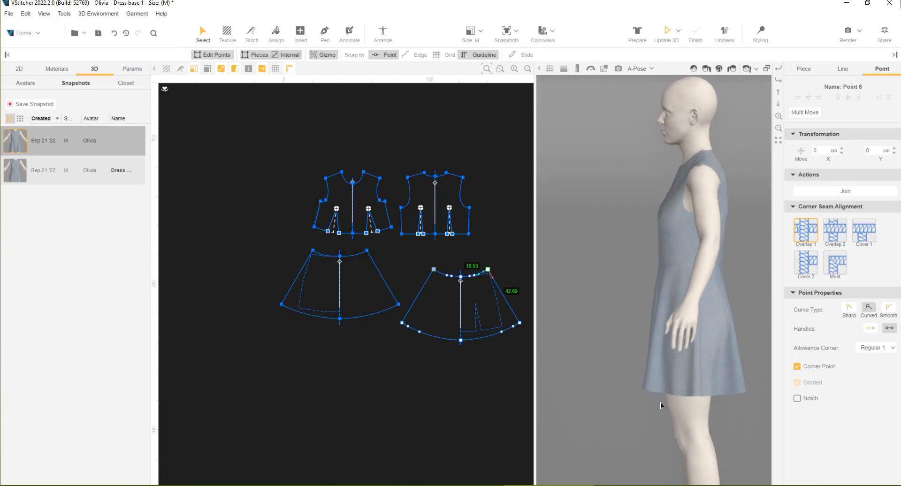
pyautogui.scroll(4, 354, 328)
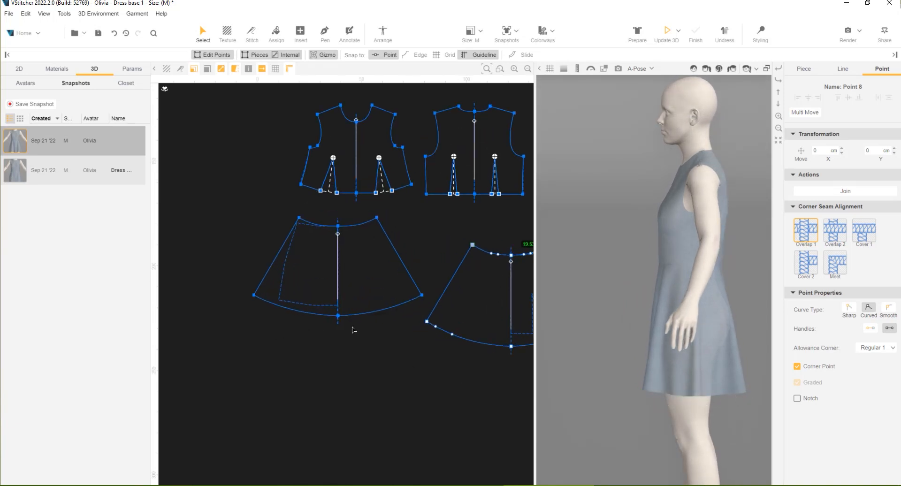
pyautogui.click(332, 312)
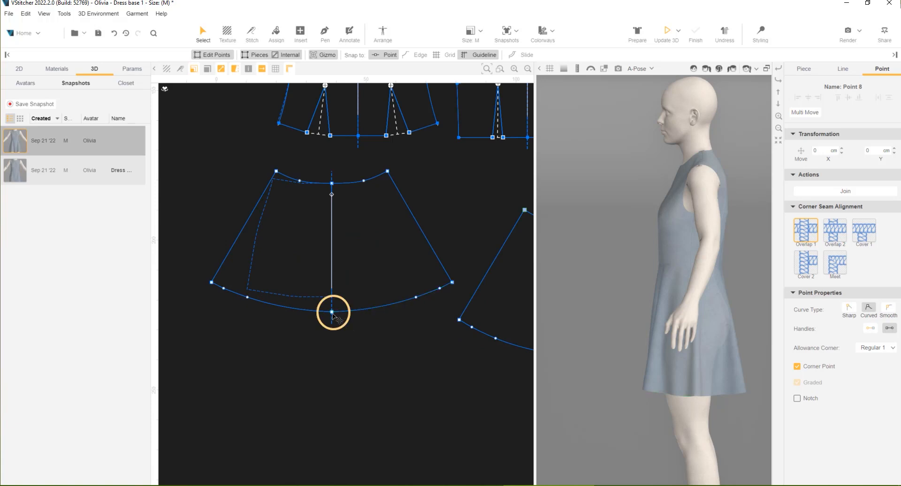
pyautogui.click(301, 33)
pyautogui.click(324, 55)
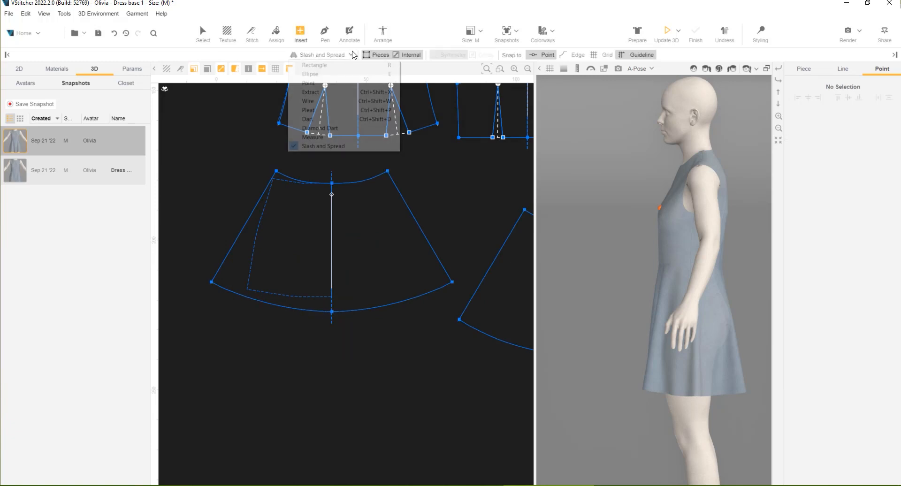
pyautogui.click(328, 137)
pyautogui.click(331, 183)
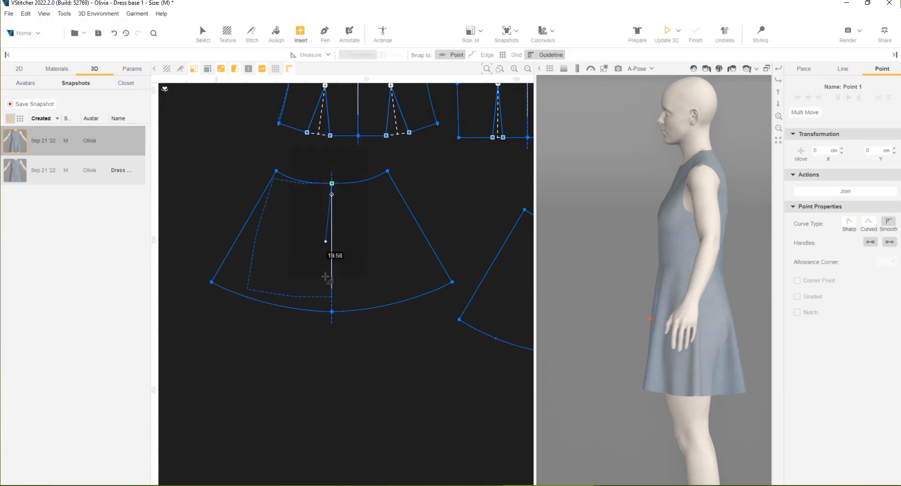
pyautogui.click(331, 312)
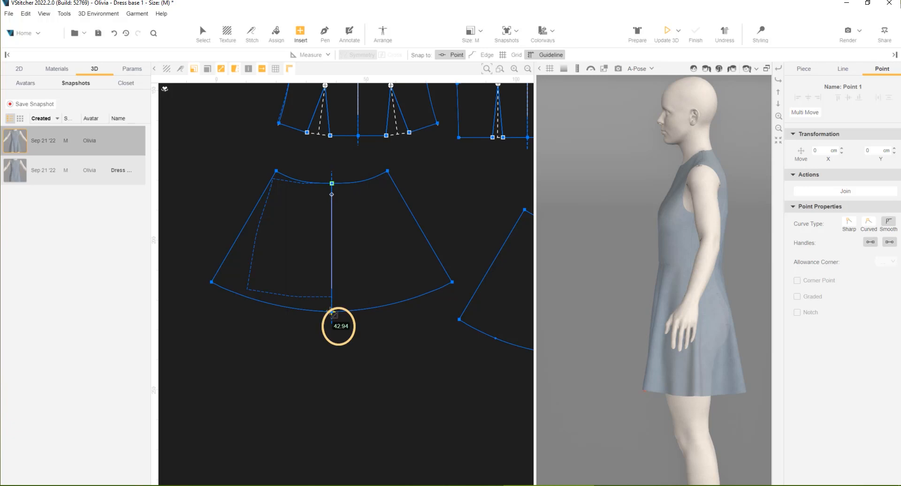
pyautogui.press('Escape')
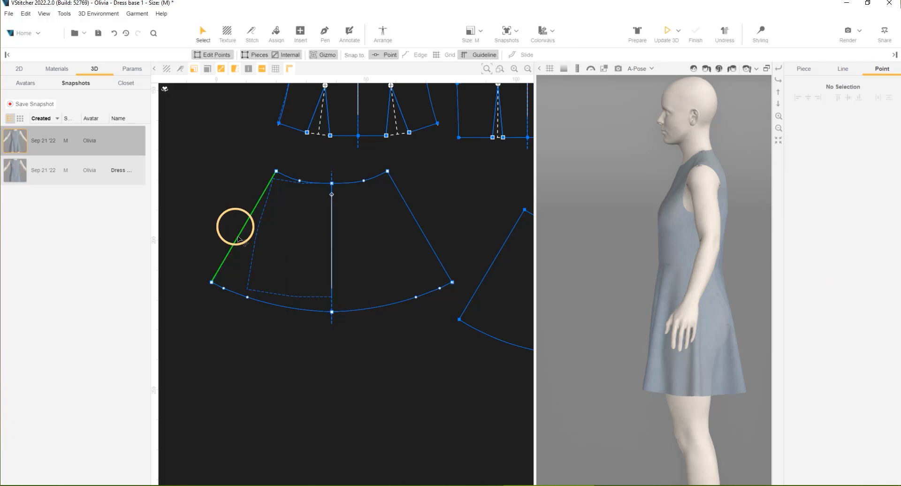
pyautogui.click(239, 238)
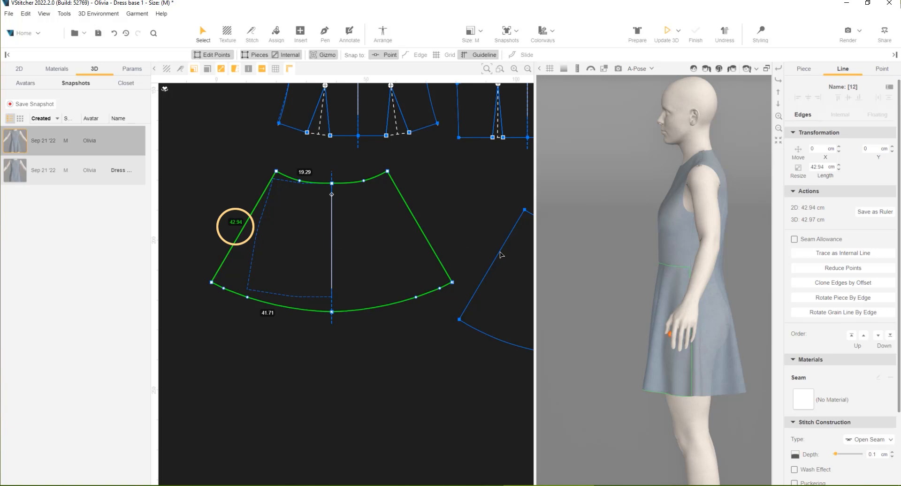
# Move the front bodice's centre waist point 0.5 cm in Y and update the garment in 3D
pyautogui.scroll(5, 677, 282)
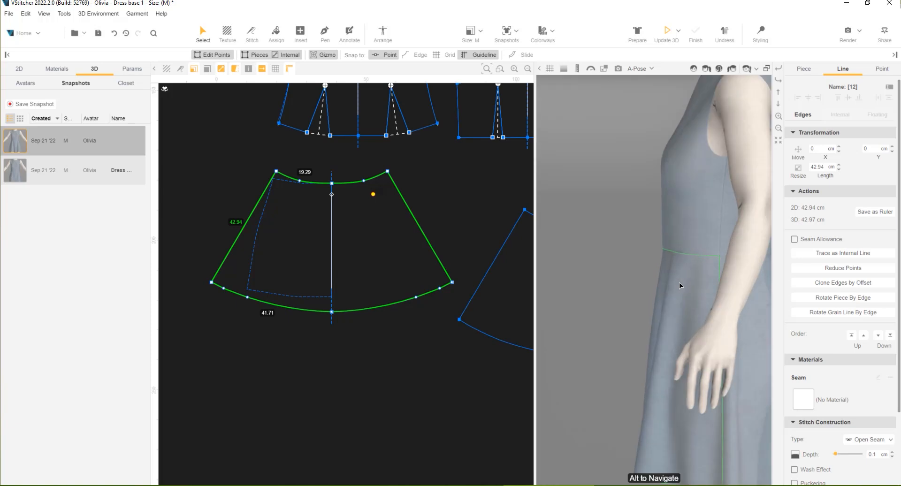
pyautogui.scroll(-3, 679, 282)
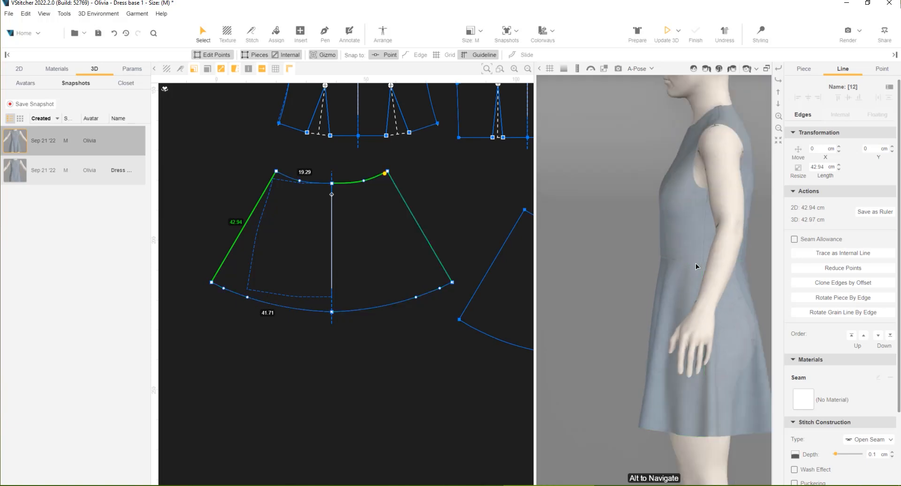
pyautogui.moveTo(697, 266); pyautogui.dragTo(624, 249, button='middle')
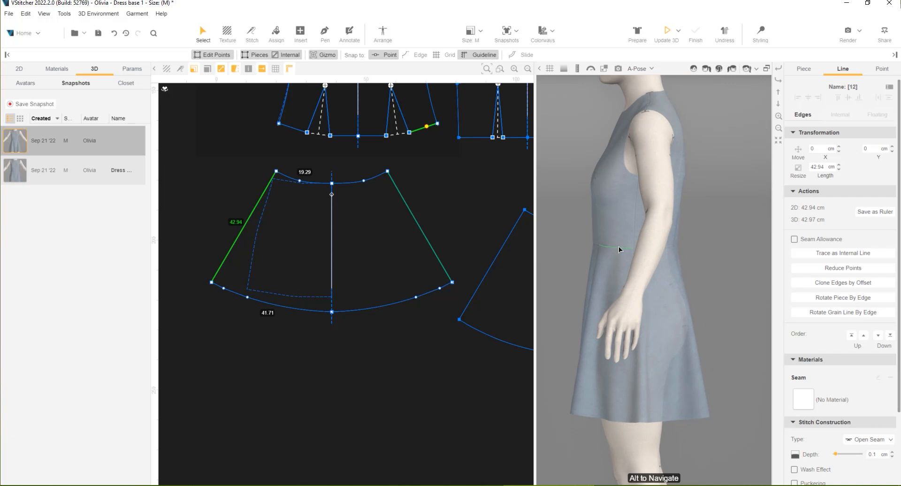
pyautogui.scroll(2, 357, 163)
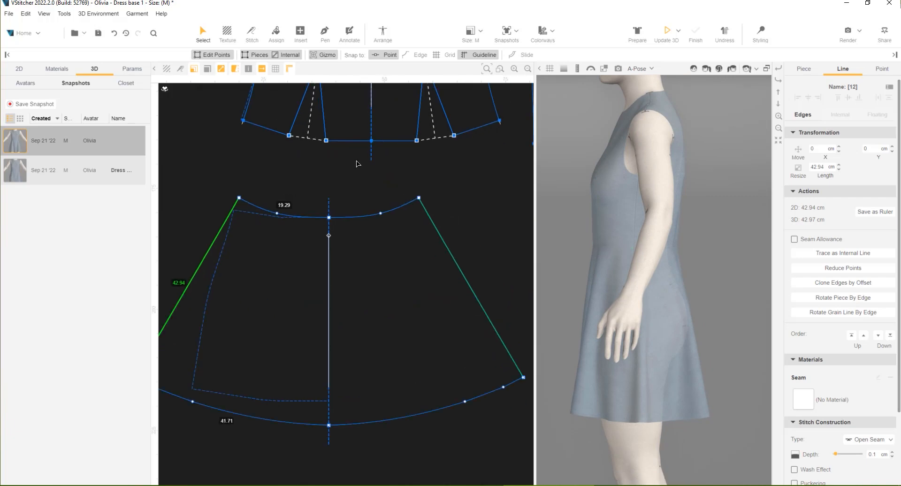
pyautogui.click(371, 141)
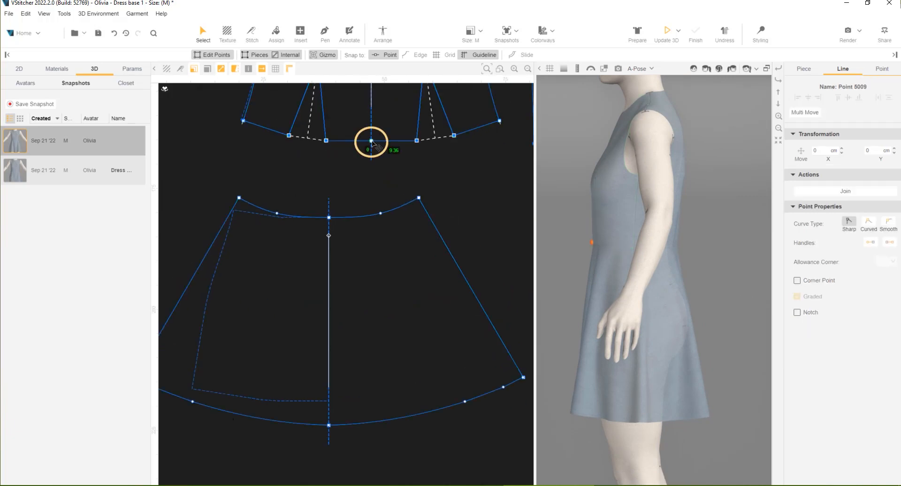
pyautogui.doubleClick(880, 150)
pyautogui.write('.5')
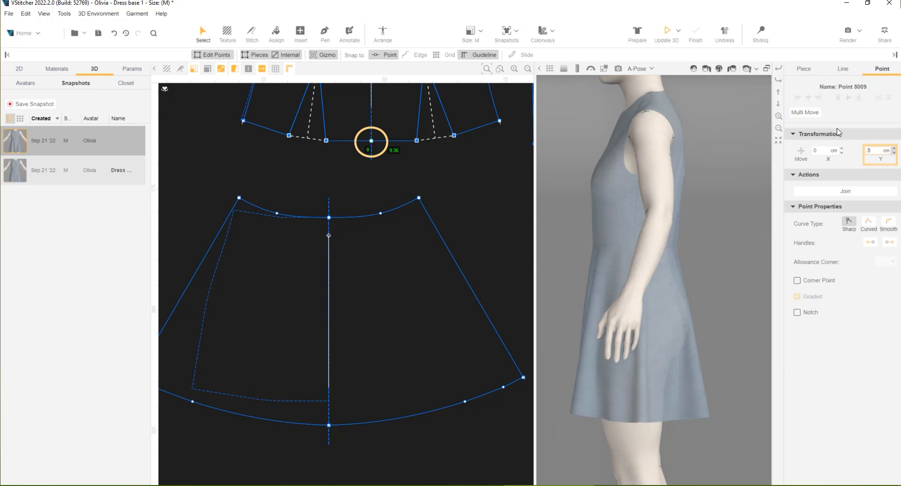
pyautogui.press('Return')
pyautogui.scroll(3, 393, 152)
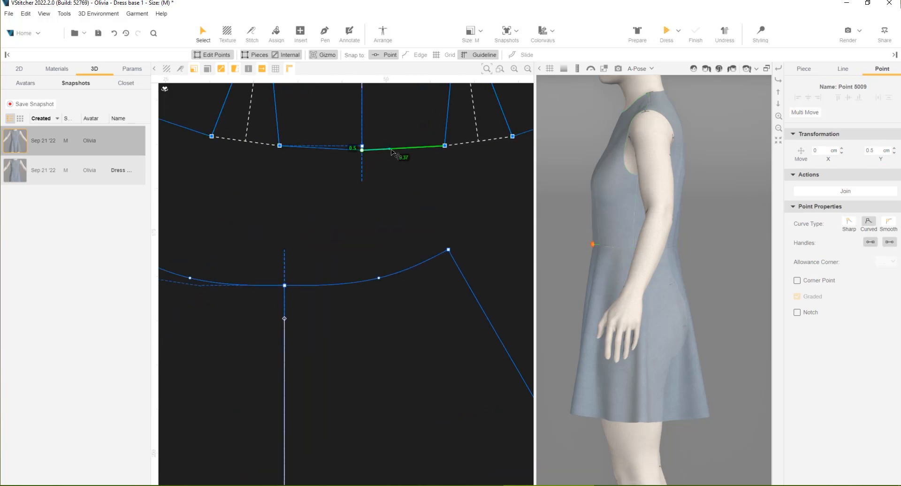
pyautogui.click(667, 33)
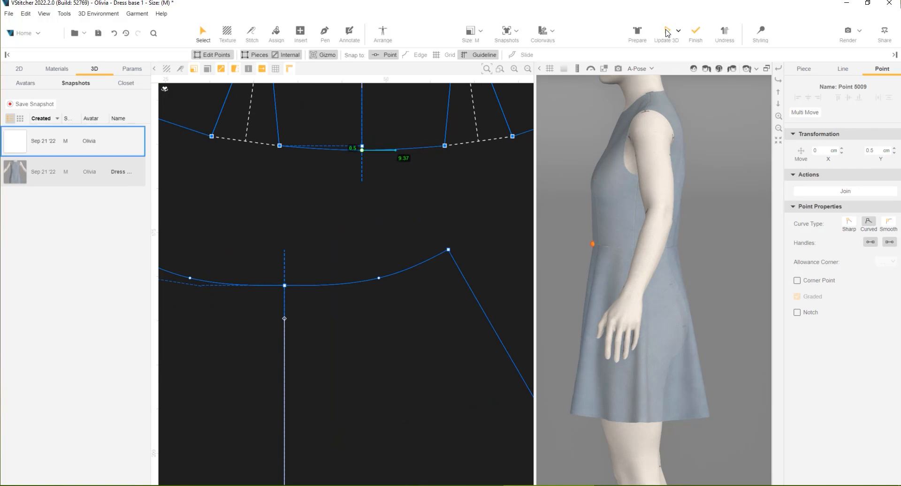
pyautogui.scroll(-2, 425, 225)
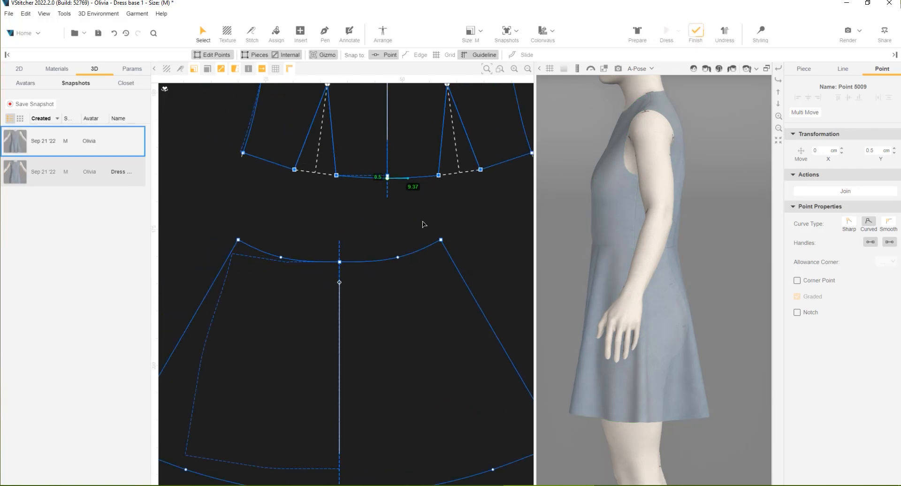
# Preview the front bodice's waist dart closed and flip its fold direction
pyautogui.scroll(4, 364, 267)
pyautogui.click(417, 277)
pyautogui.moveTo(391, 313); pyautogui.dragTo(319, 341, button='middle')
pyautogui.click(221, 311)
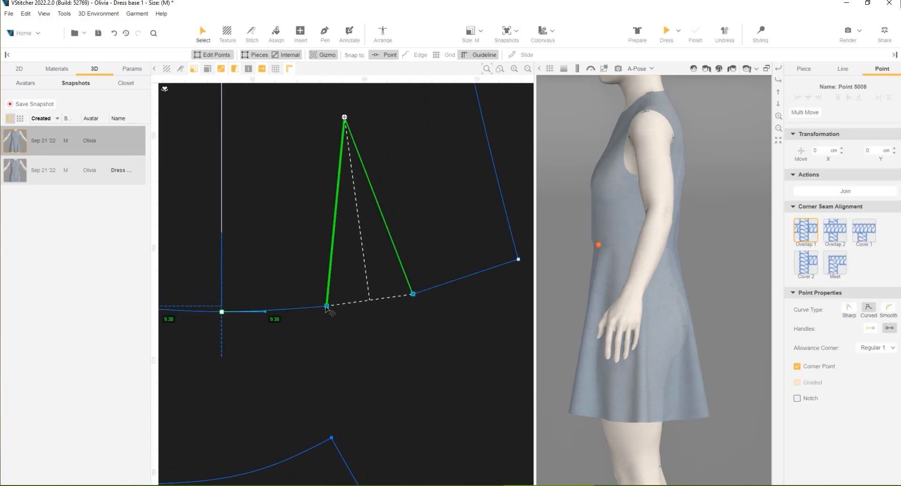
pyautogui.click(327, 307)
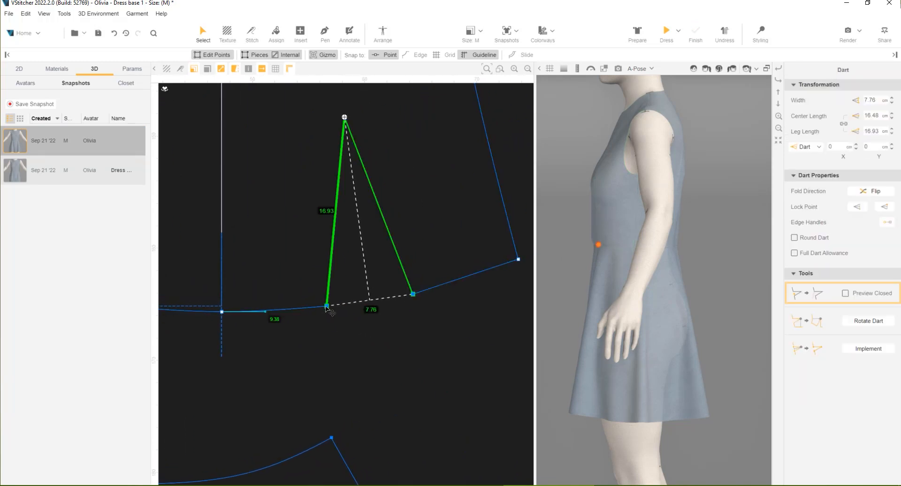
pyautogui.click(845, 294)
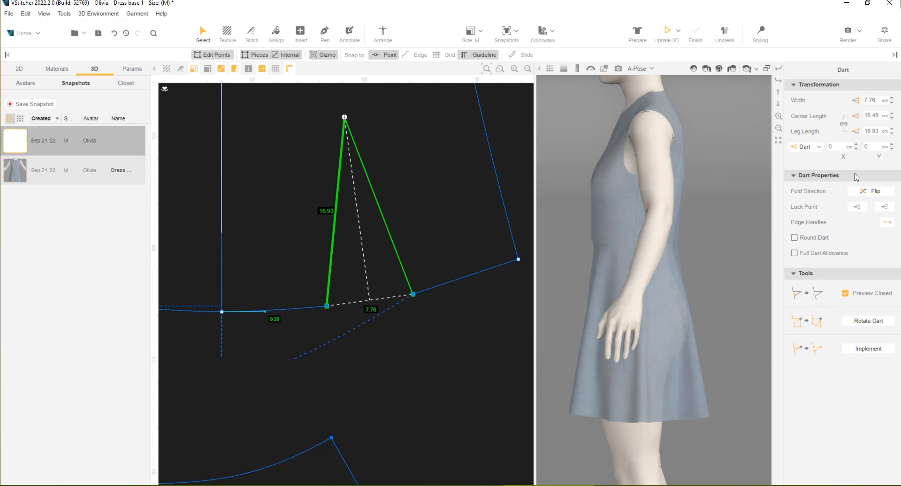
pyautogui.click(871, 192)
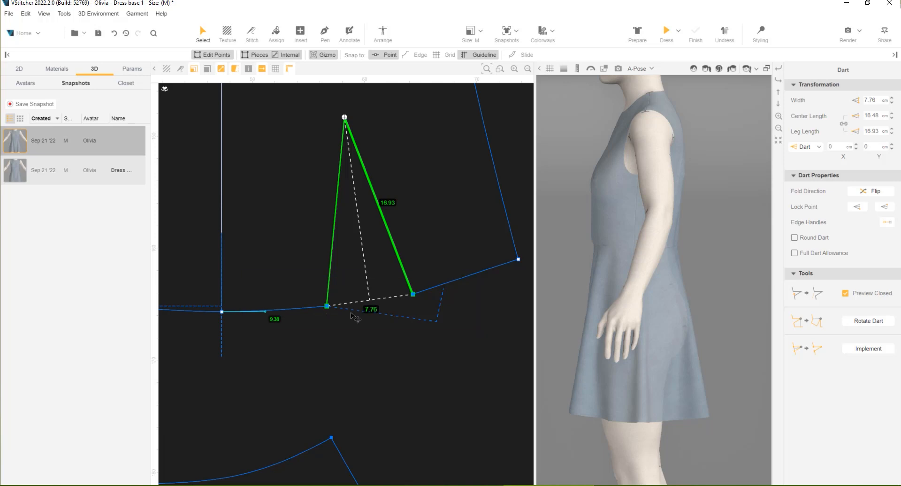
# Move the front bodice's centre waist point a further 1 cm in Y
pyautogui.scroll(1, 287, 321)
pyautogui.click(195, 311)
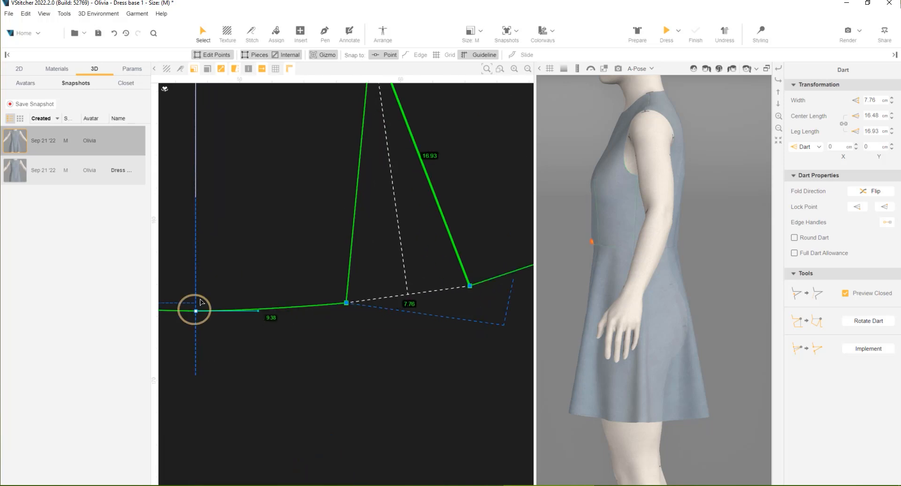
pyautogui.doubleClick(865, 149)
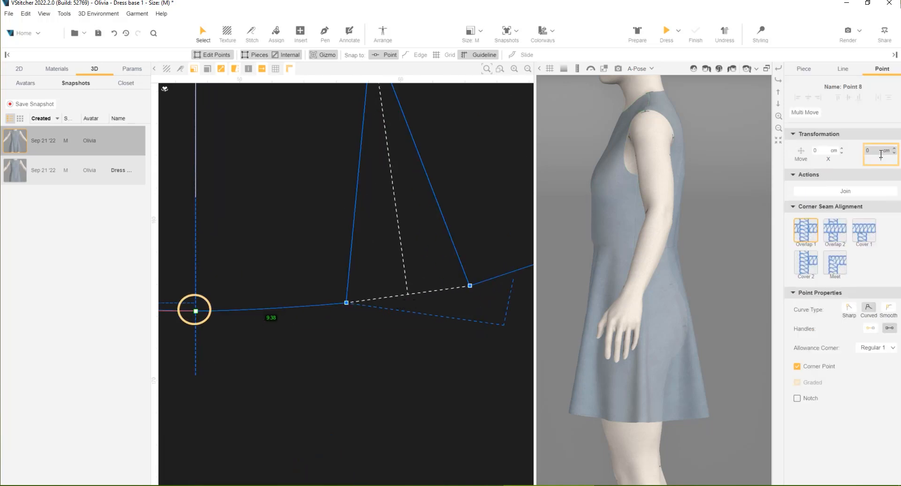
pyautogui.write('1')
pyautogui.press('Return')
# Move the Left point of the front bodice's waist dart 1.2 cm in Y and update the garment in 3D
pyautogui.click(346, 303)
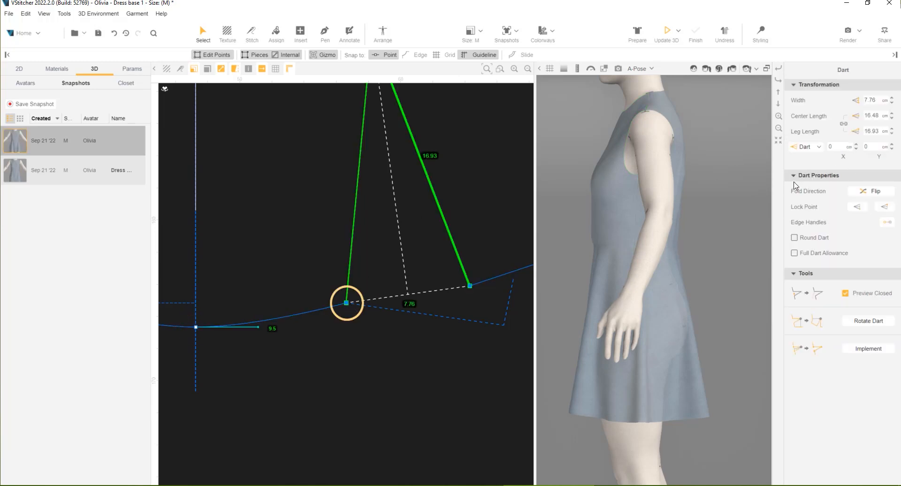
pyautogui.click(819, 147)
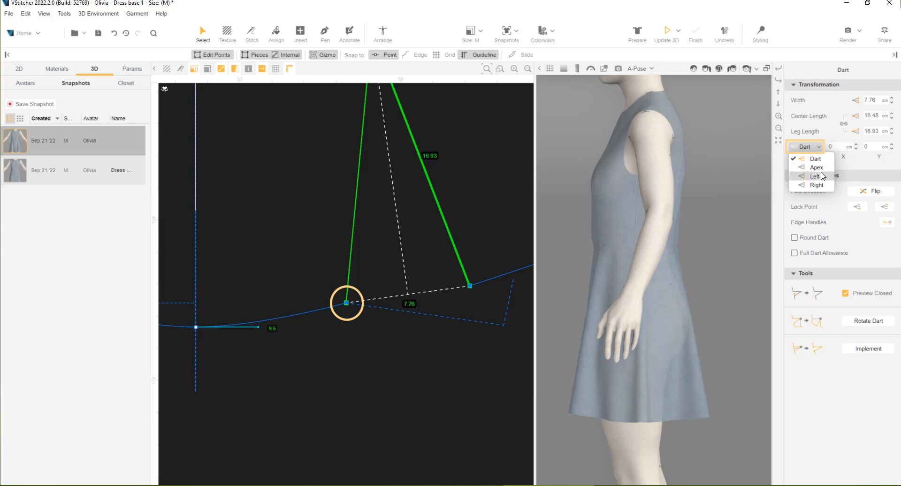
pyautogui.click(816, 176)
pyautogui.click(867, 147)
pyautogui.doubleClick(867, 147)
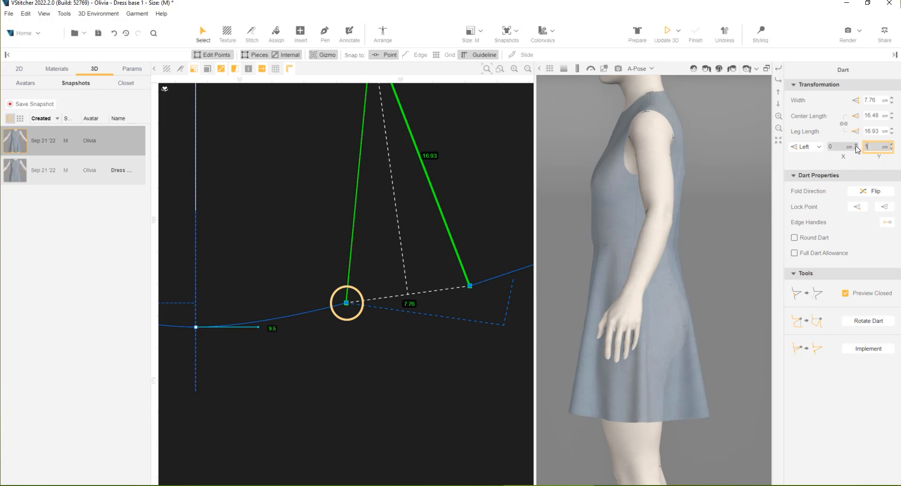
pyautogui.press('Return')
pyautogui.scroll(-3, 415, 276)
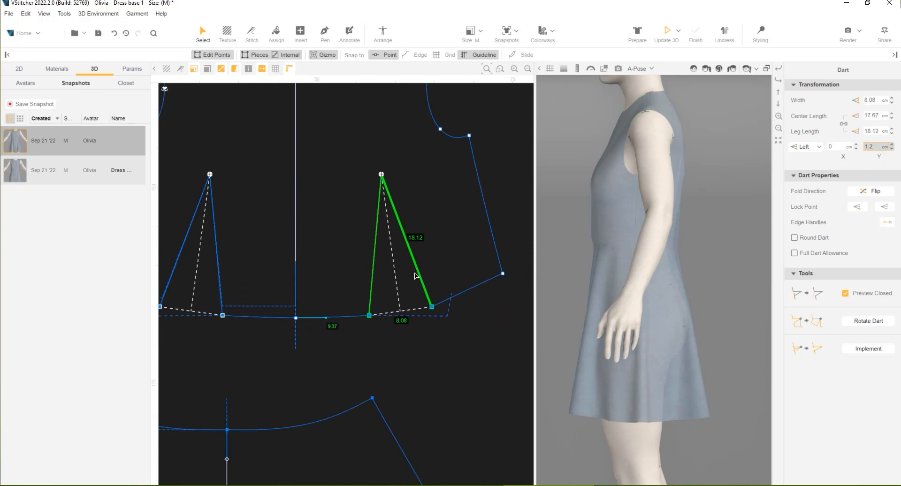
pyautogui.click(666, 32)
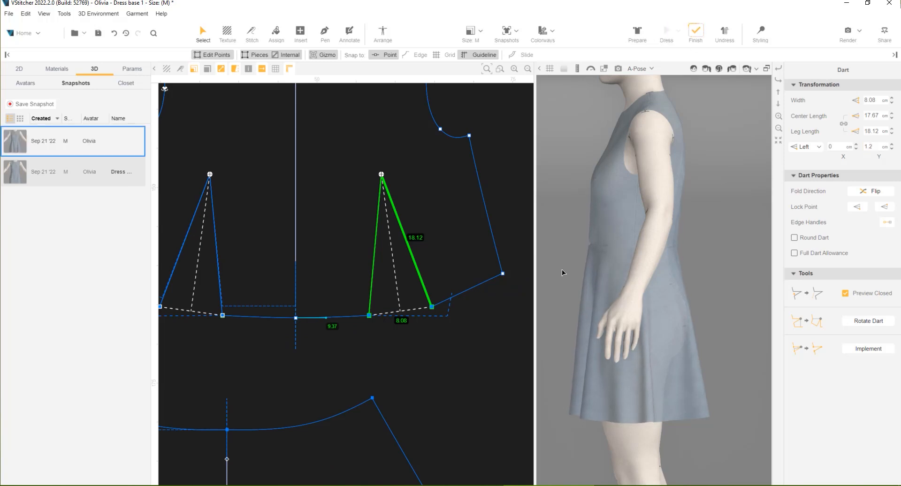
# Save a snapshot of the flared dress and name it "Dress !"
pyautogui.moveTo(563, 294); pyautogui.dragTo(629, 292, button='right')
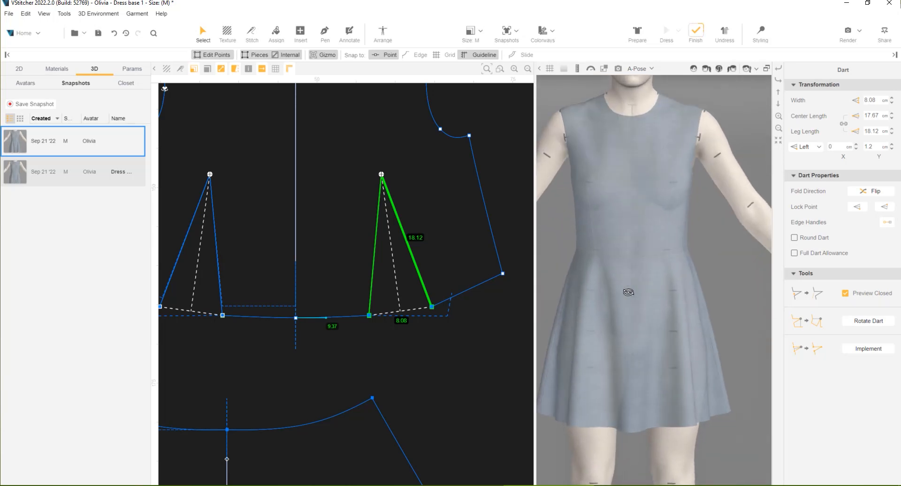
pyautogui.click(41, 104)
pyautogui.write('Dress !')
pyautogui.press('Return')
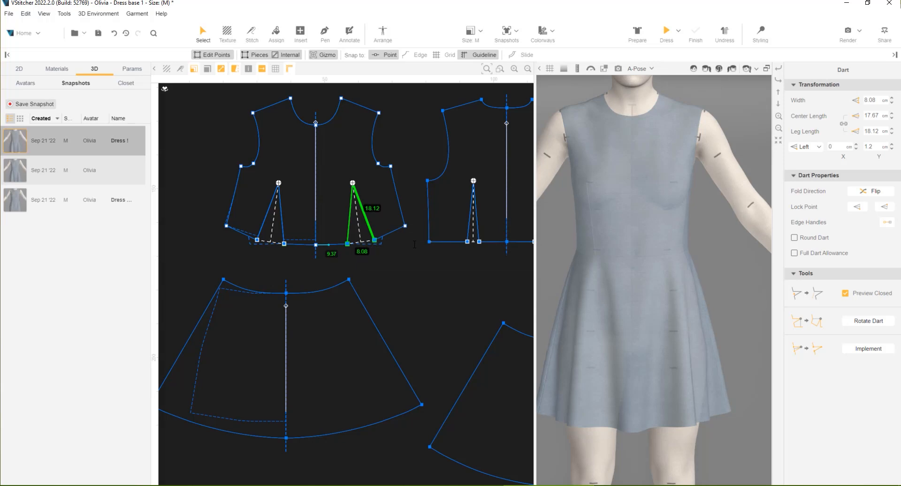
# Load the original straight dress snapshot and switch back to the flared dress snapshot to compare the two silhouettes
pyautogui.scroll(-3, 650, 219)
pyautogui.scroll(-2, 698, 308)
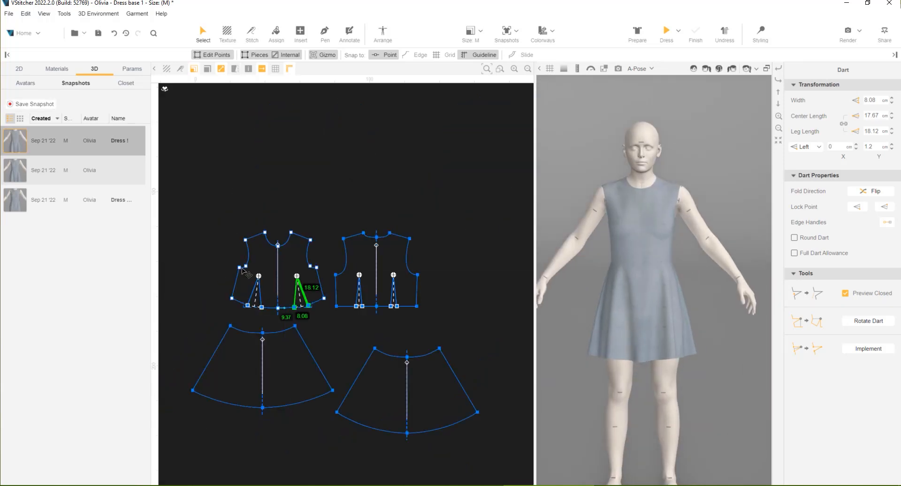
pyautogui.click(89, 200)
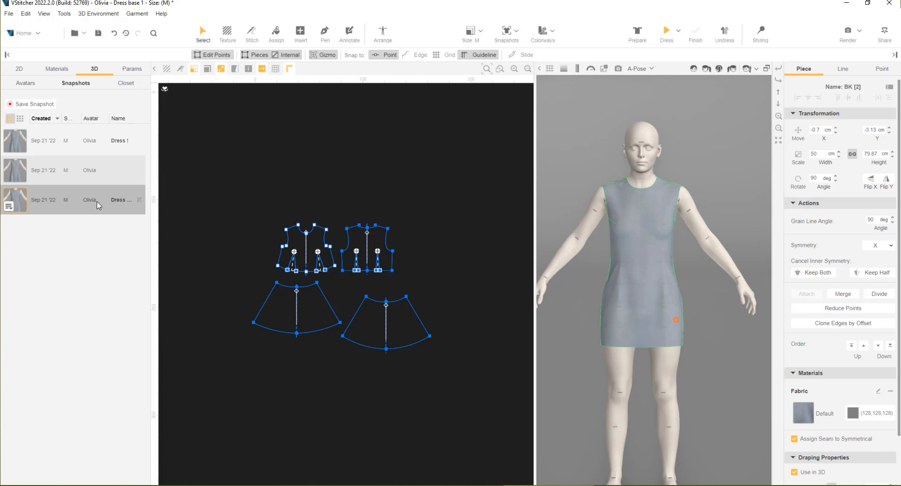
pyautogui.click(89, 141)
pyautogui.scroll(3, 578, 269)
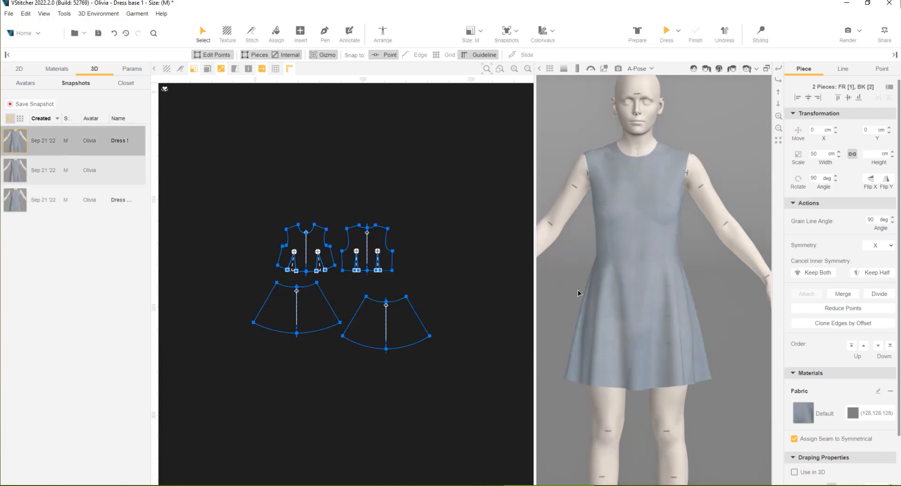
pyautogui.moveTo(549, 308)
pyautogui.mouseDown()
pyautogui.moveTo(612, 303)
pyautogui.moveTo(551, 311)
pyautogui.mouseUp()
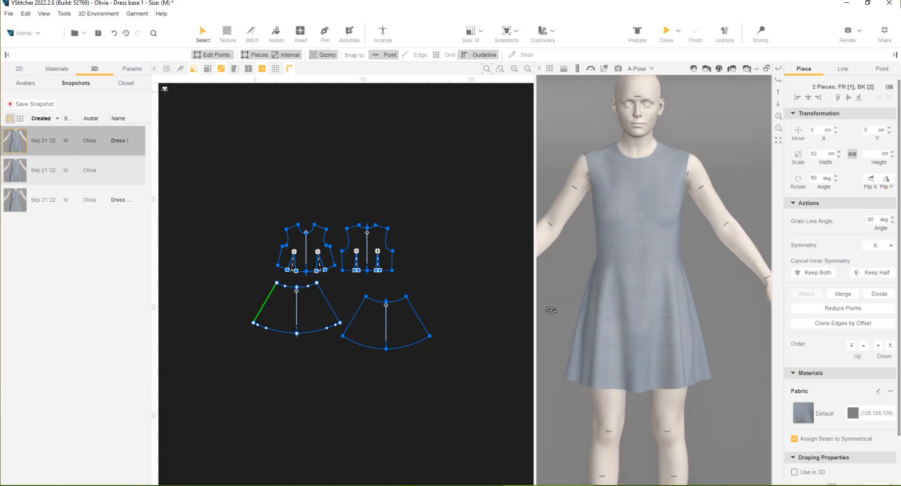